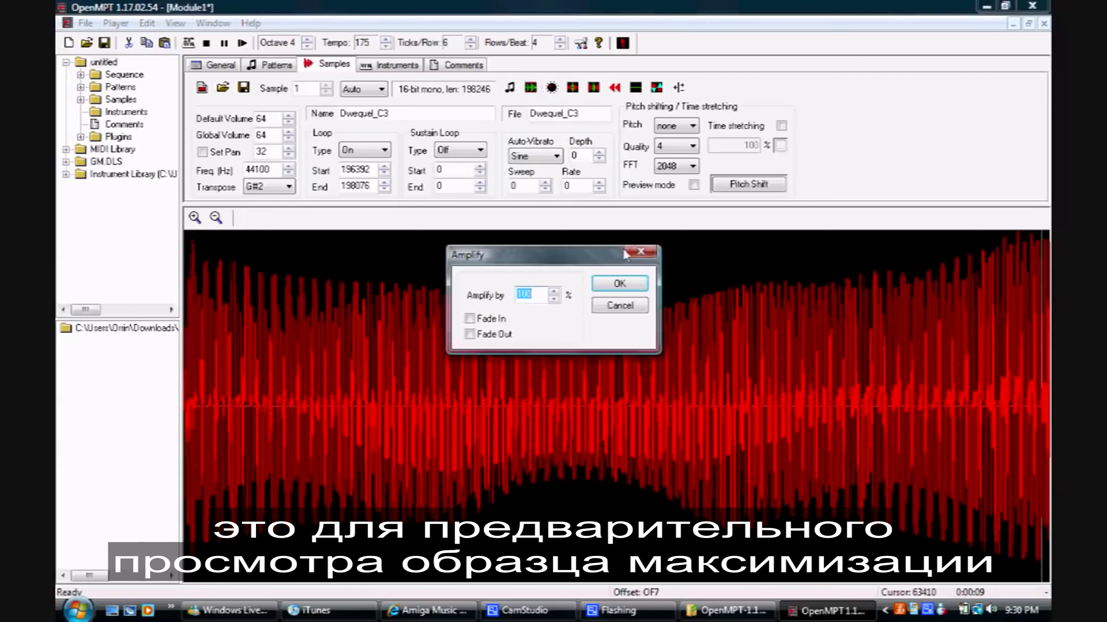
- Amplify the sample by 75%
type("75")
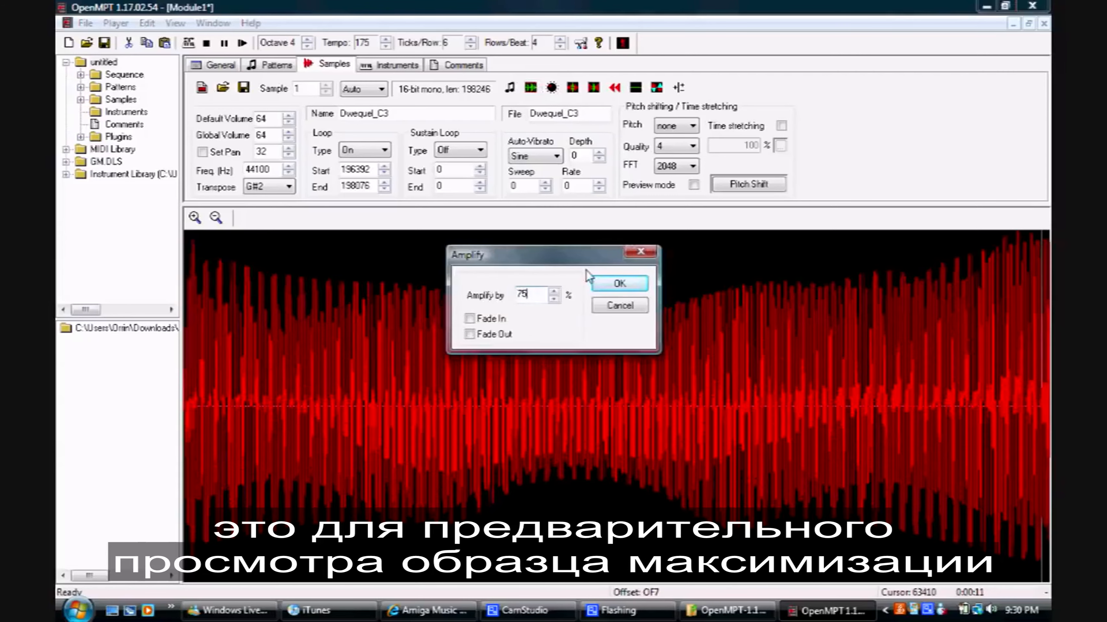
left_click(630, 284)
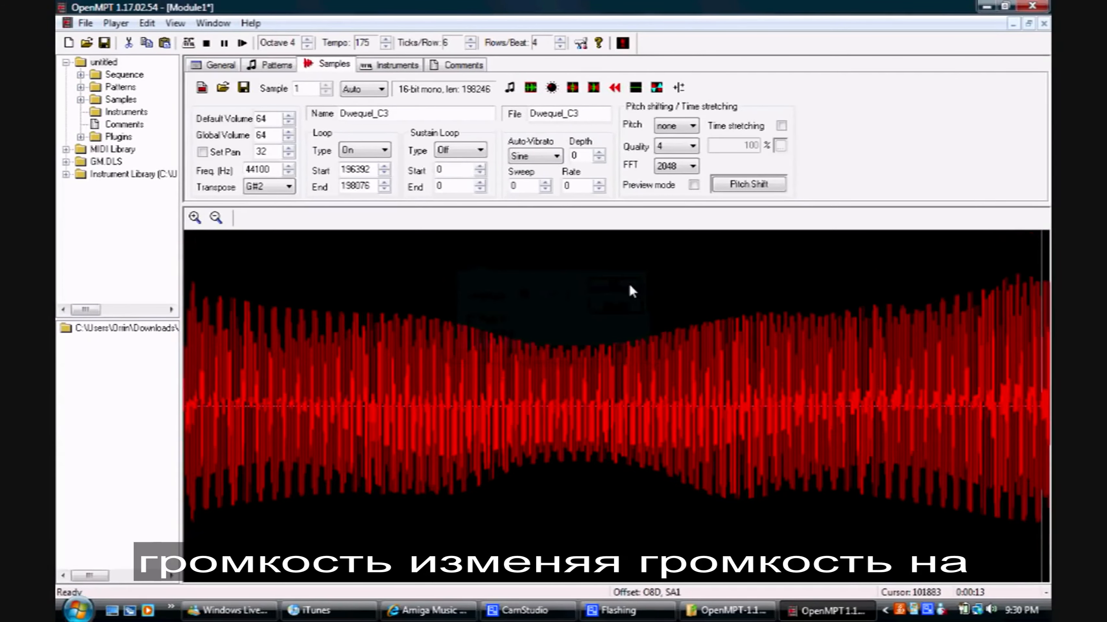
- Reverse the sample, reverse it back, and check the pitch shift options without changing them
left_click(615, 88)
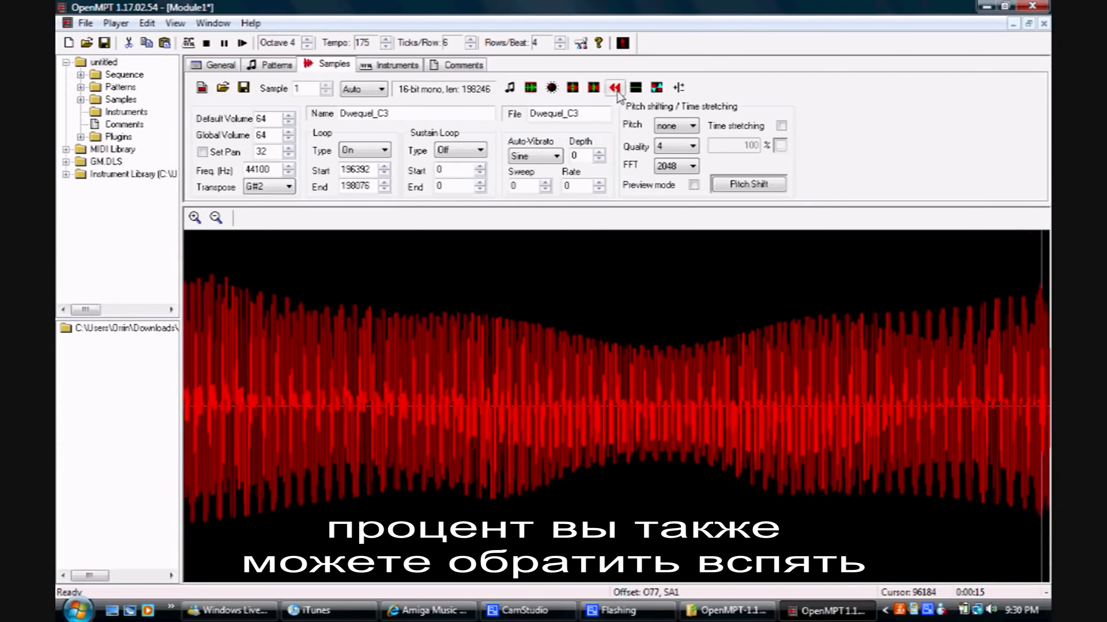
left_click(615, 88)
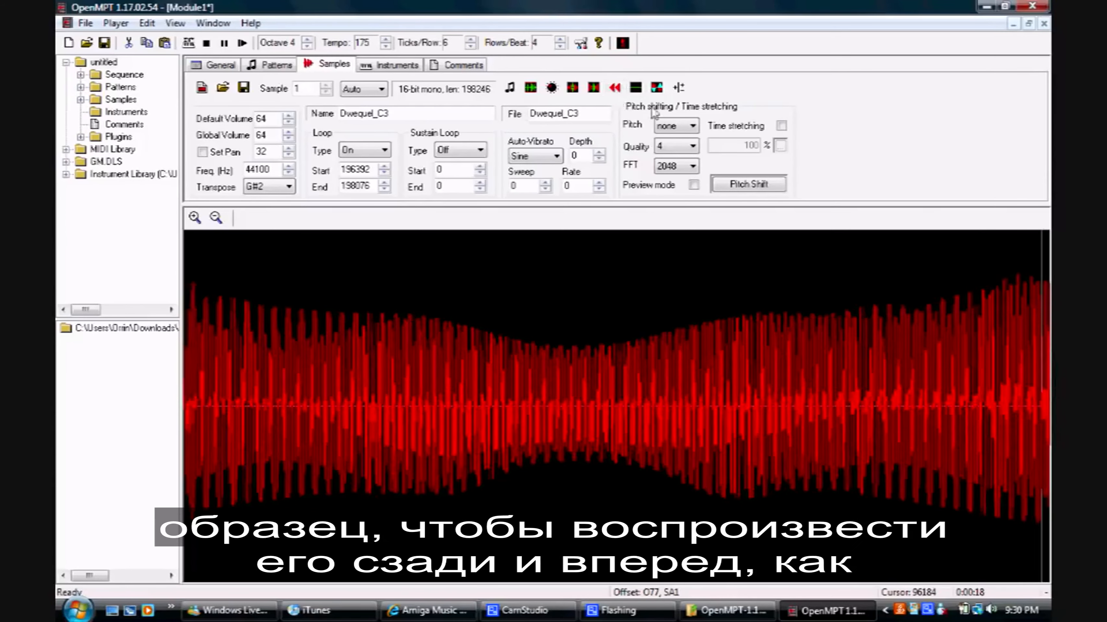
left_click(696, 126)
left_click(697, 126)
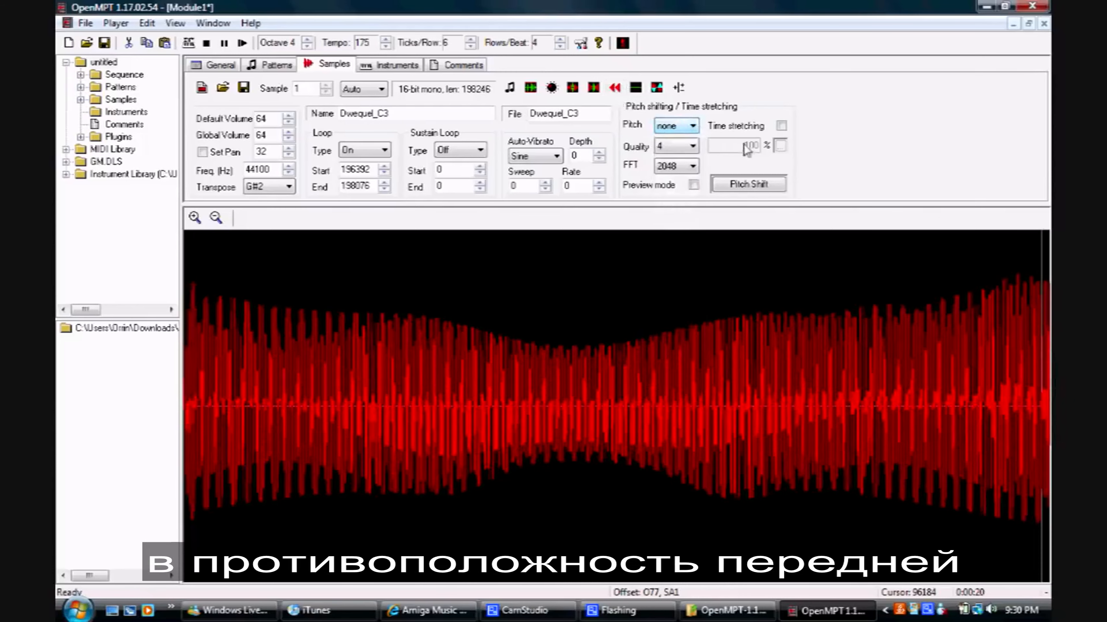
- Enable time stretching, set the sample's new length to 64 rows in the ratio calculator, and apply the stretch
left_click(780, 126)
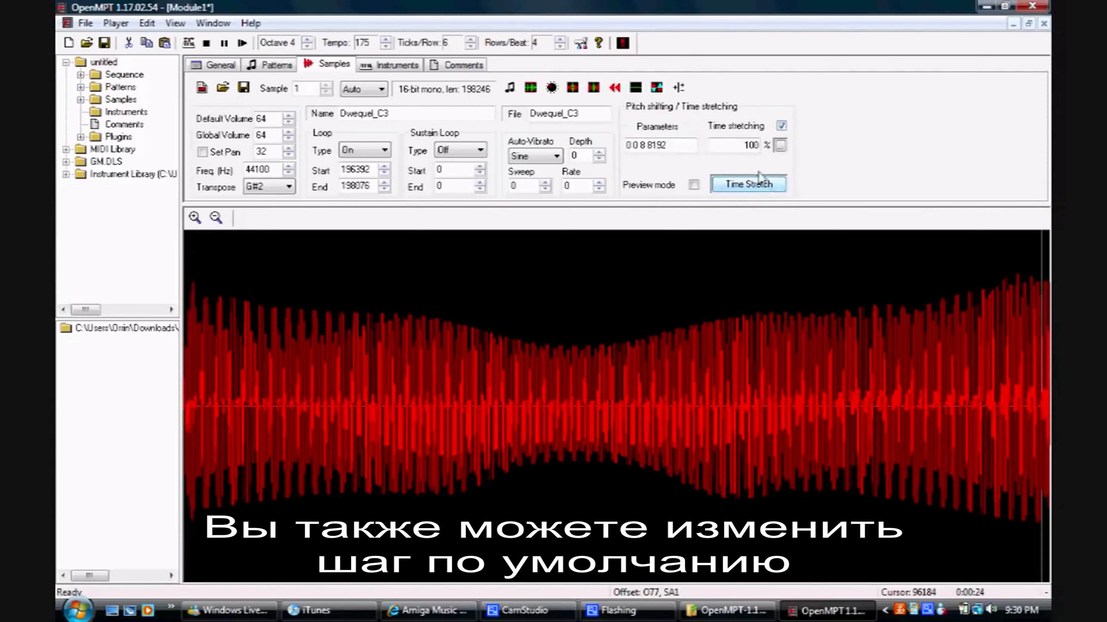
left_click(780, 145)
double_click(602, 340)
type("64")
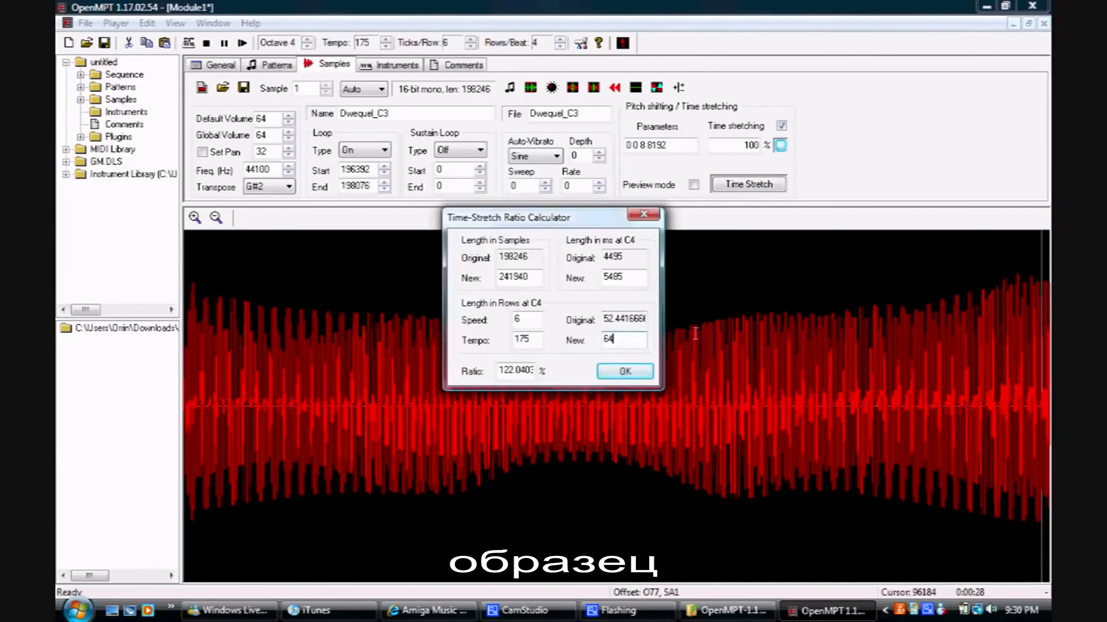
left_click(642, 374)
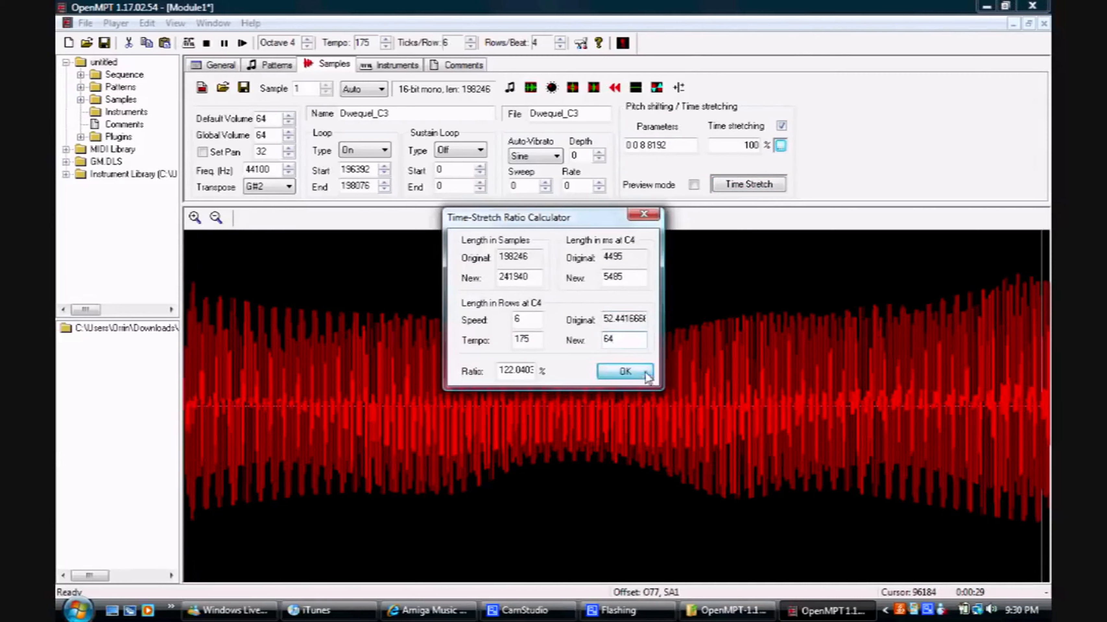
left_click(756, 185)
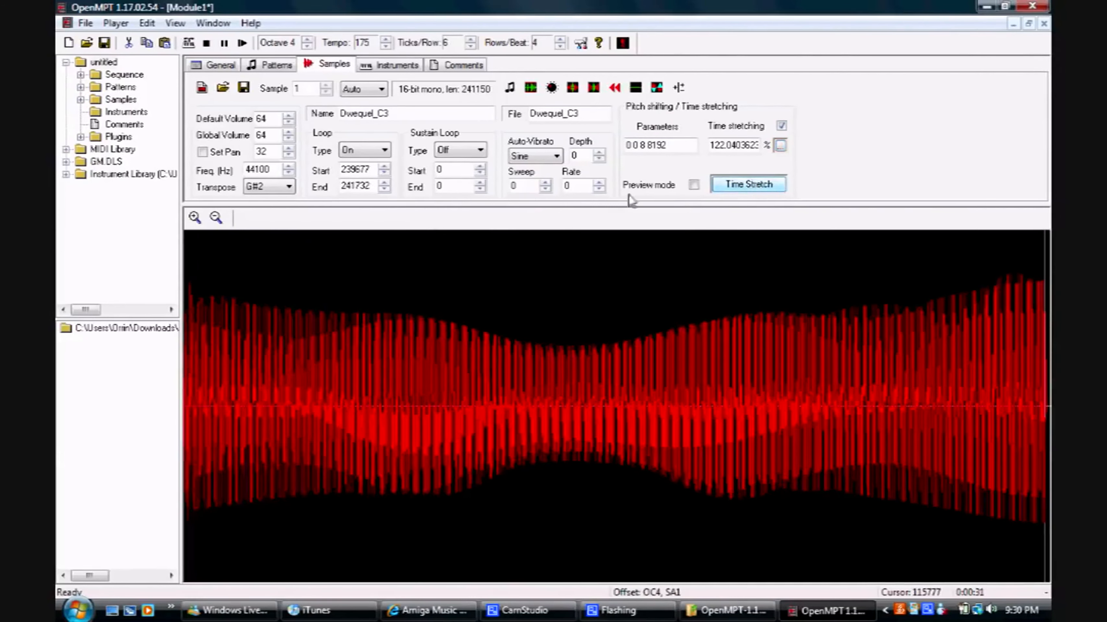
left_click(387, 150)
left_click(387, 150)
left_click(460, 149)
left_click(465, 150)
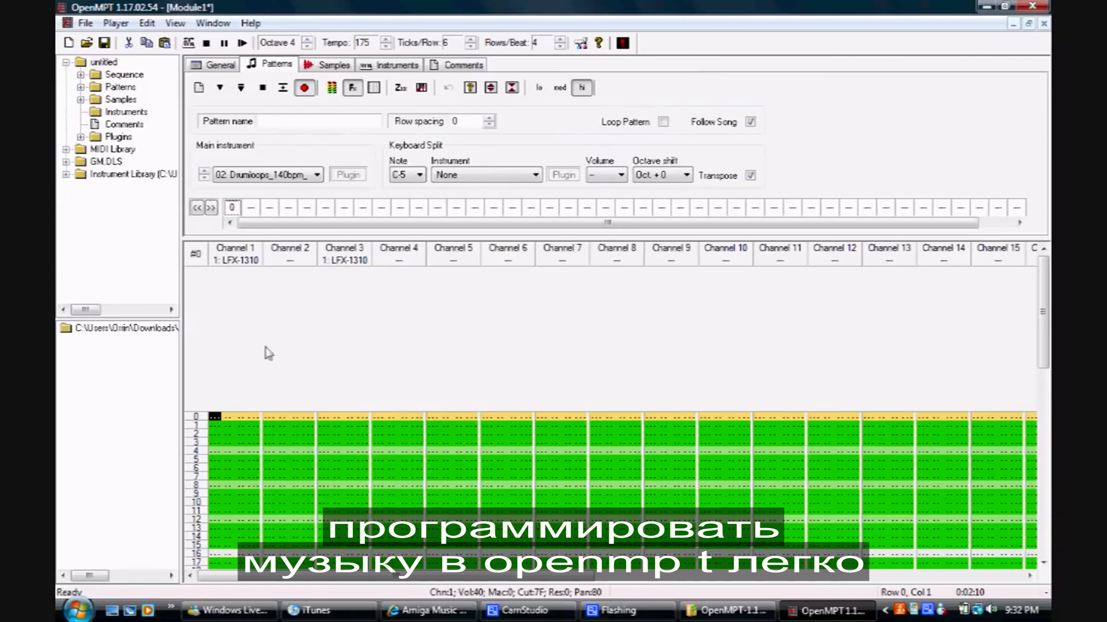
- Enter C-5 notes of instrument 02 in Channel 1 at rows 0, 16, 32 and 48
left_click(214, 419)
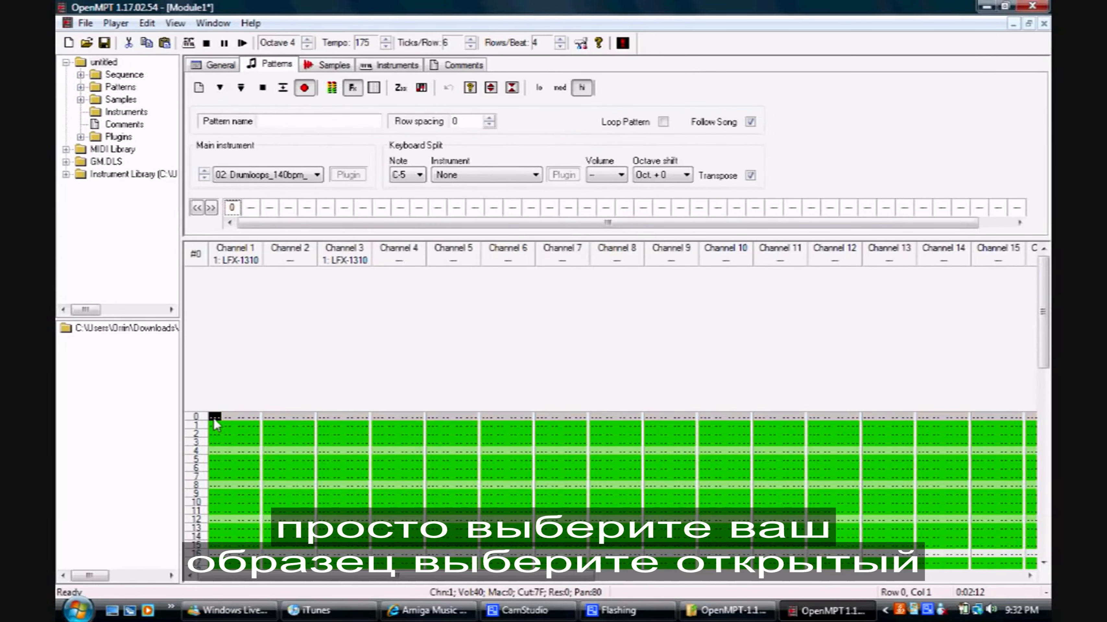
left_click(215, 554)
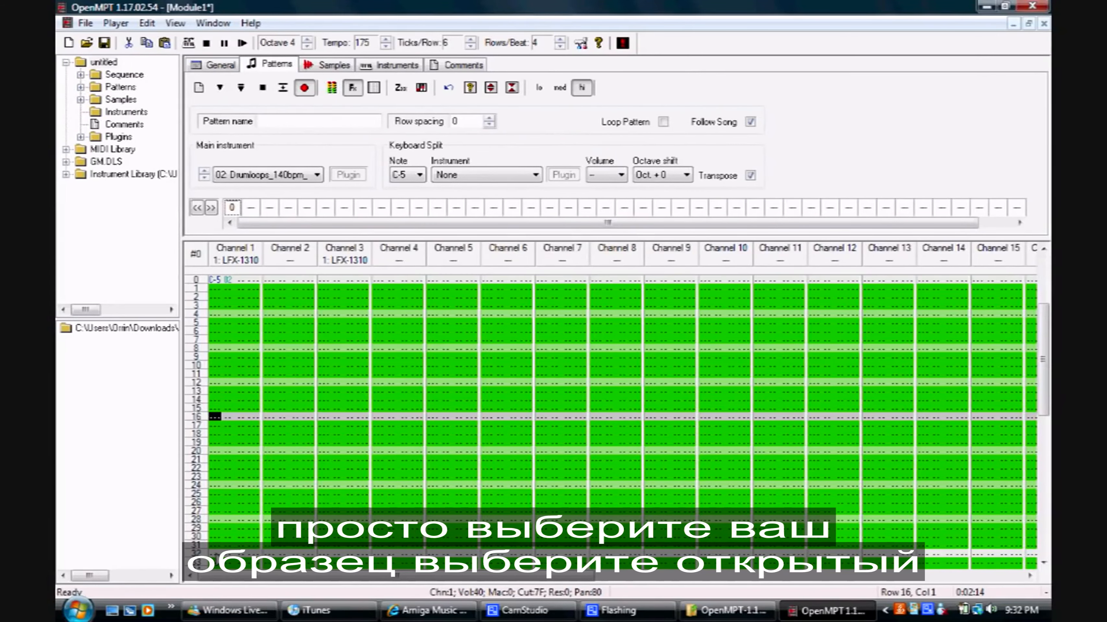
left_click(215, 553)
key("a")
left_click(216, 554)
key("a")
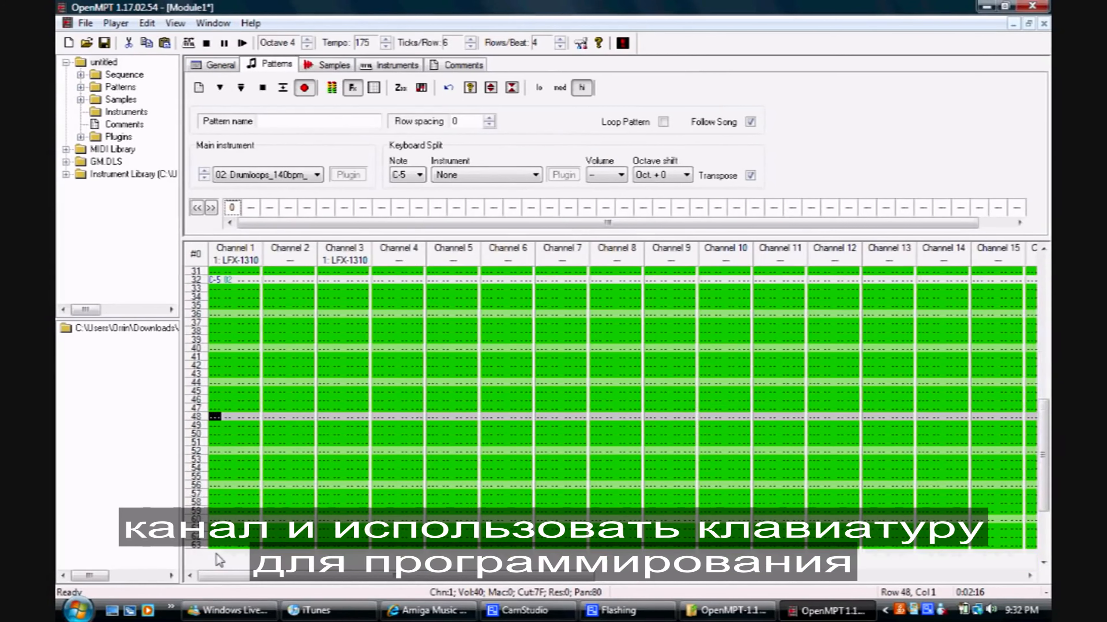
- Choose 01: Dwequel_C3 as main instrument and enter C-5 notes in Channel 2 at rows 0, 4, 8 and 12
left_click(280, 180)
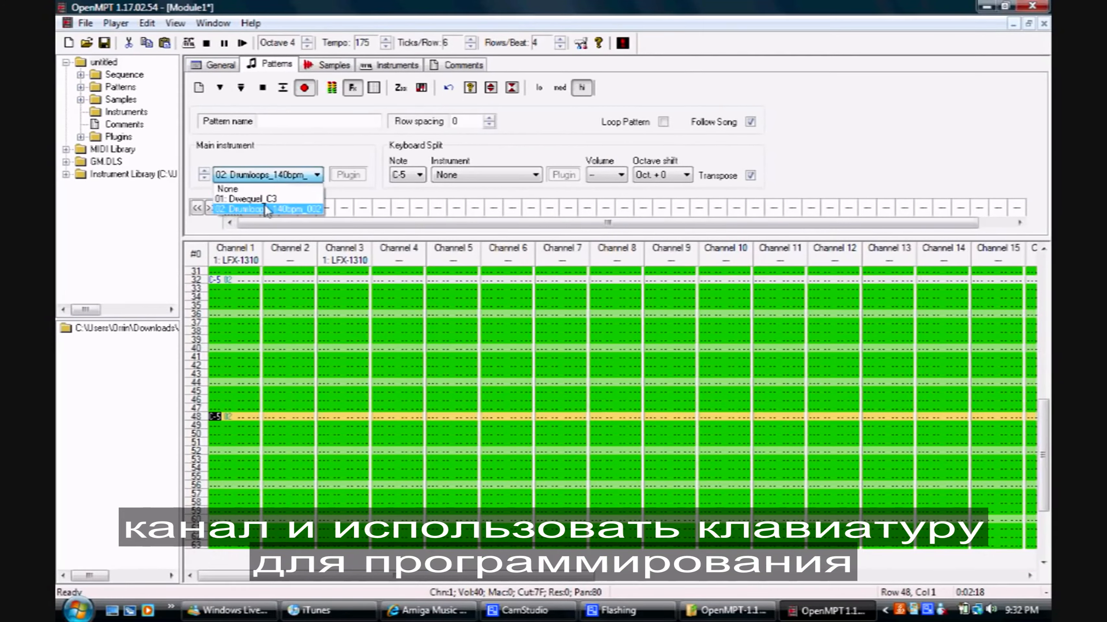
left_click(266, 201)
left_click(275, 288)
left_click(274, 281)
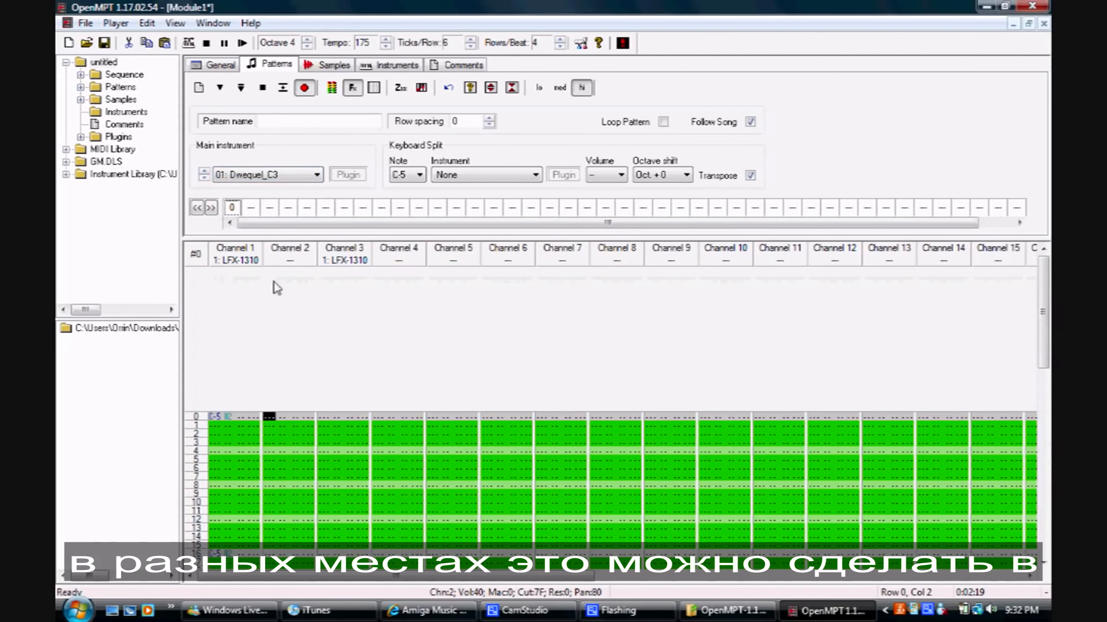
left_click(270, 449)
key("a")
left_click(270, 449)
key("a")
left_click(270, 449)
key("q")
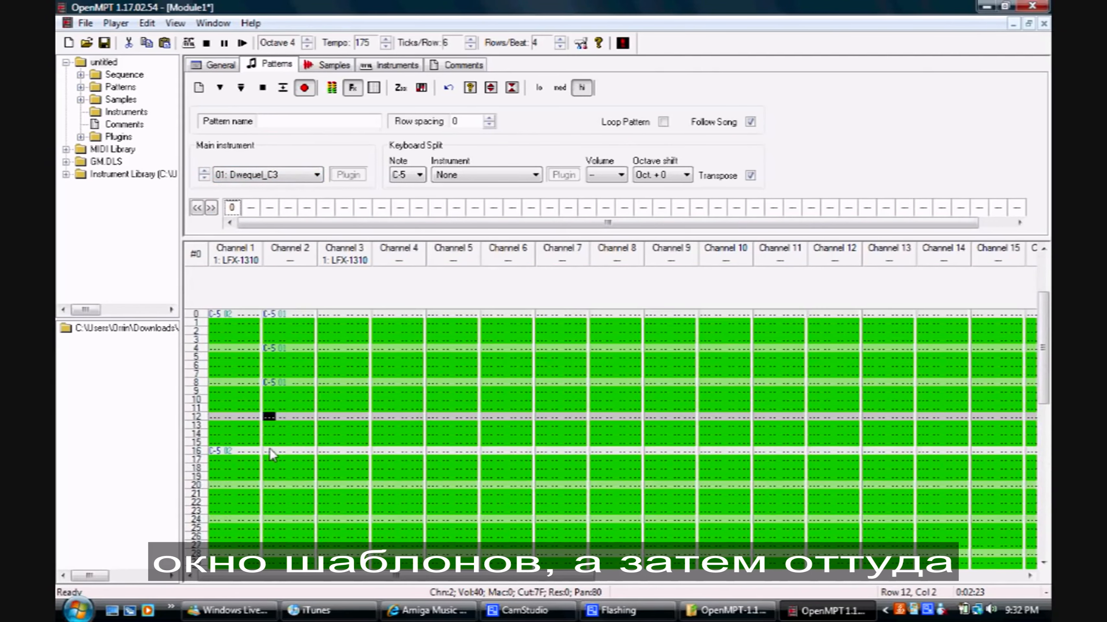
- Add another Dwequel_C3 note in Channel 2 at row 14
key("Left")
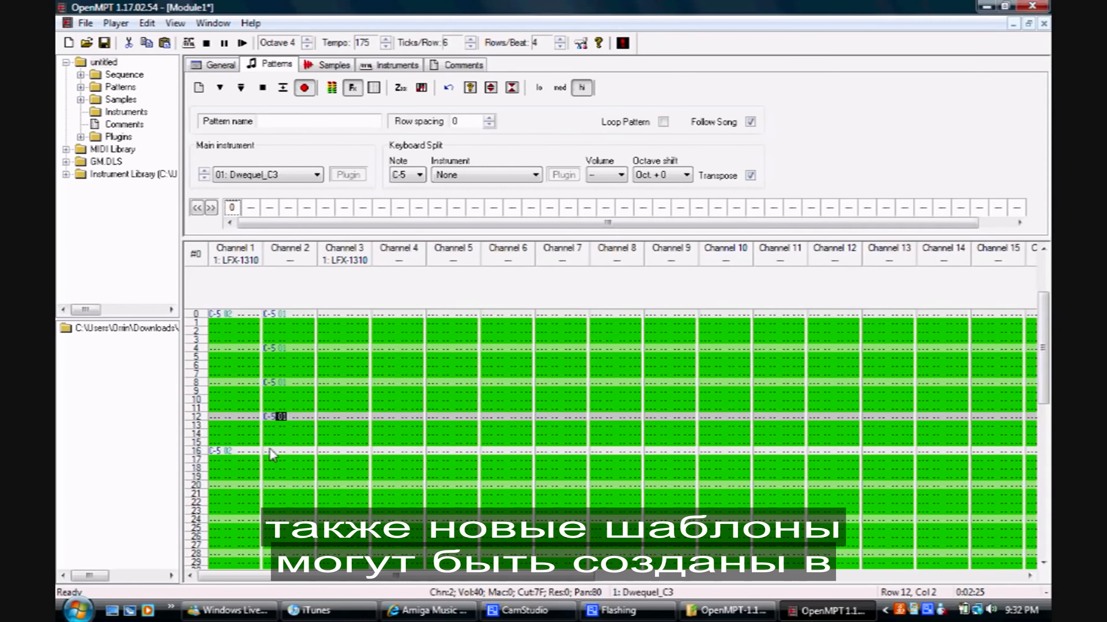
key("Left")
key("Down")
key("Left")
key("Down")
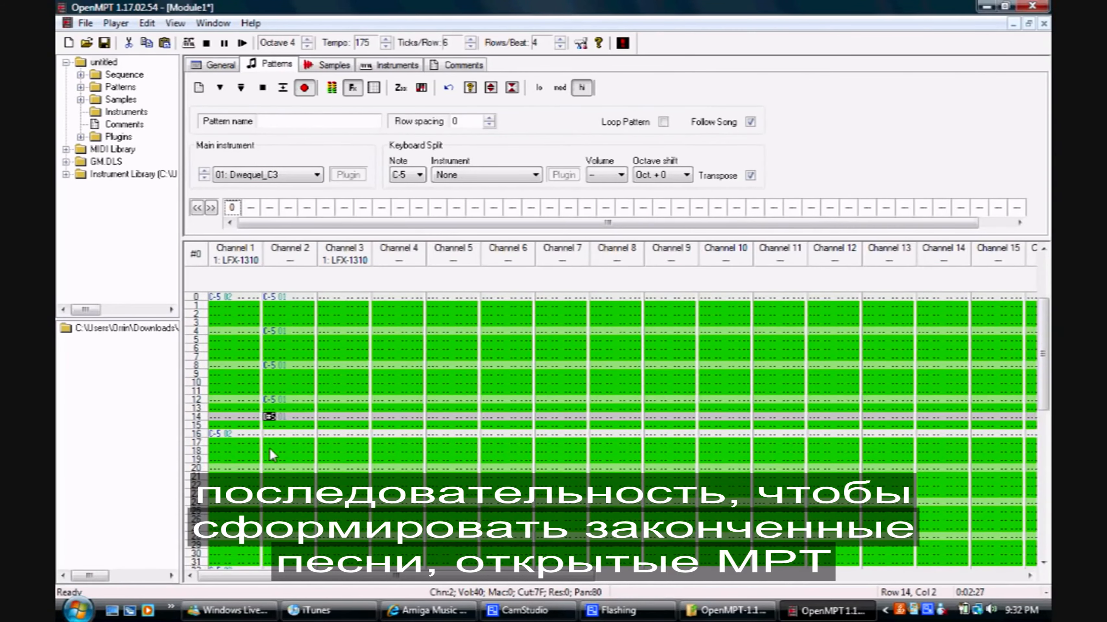
key("Down")
key("Down")
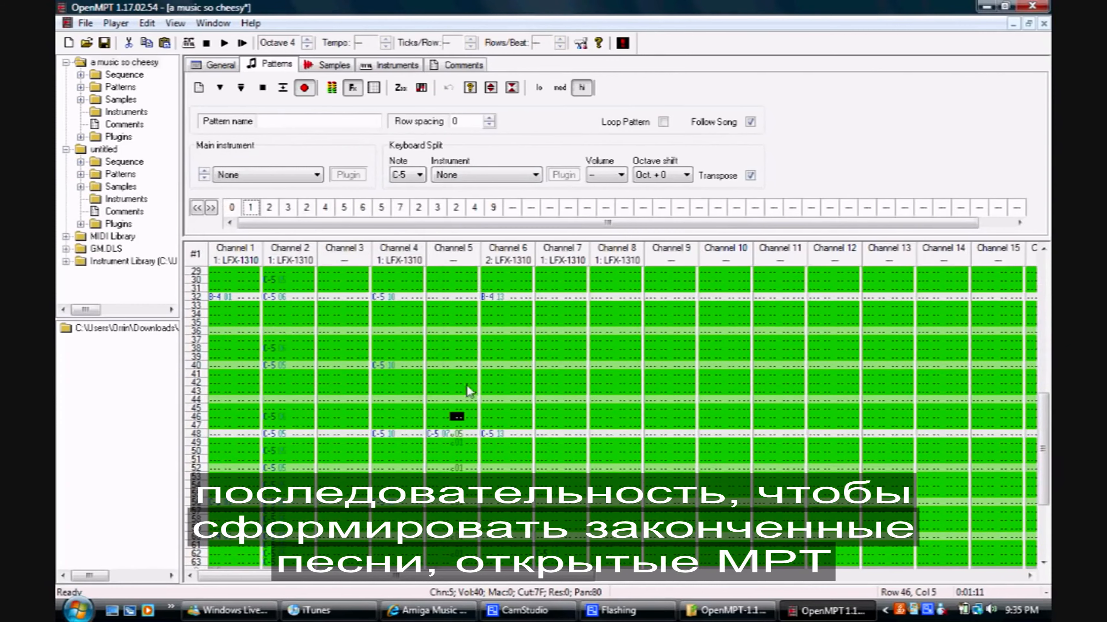
- Examine the volume commands at rows 48 and 49 of Channel 5 and the effect commands in pattern 2's Channels 6, 3 and 7
left_click(459, 433)
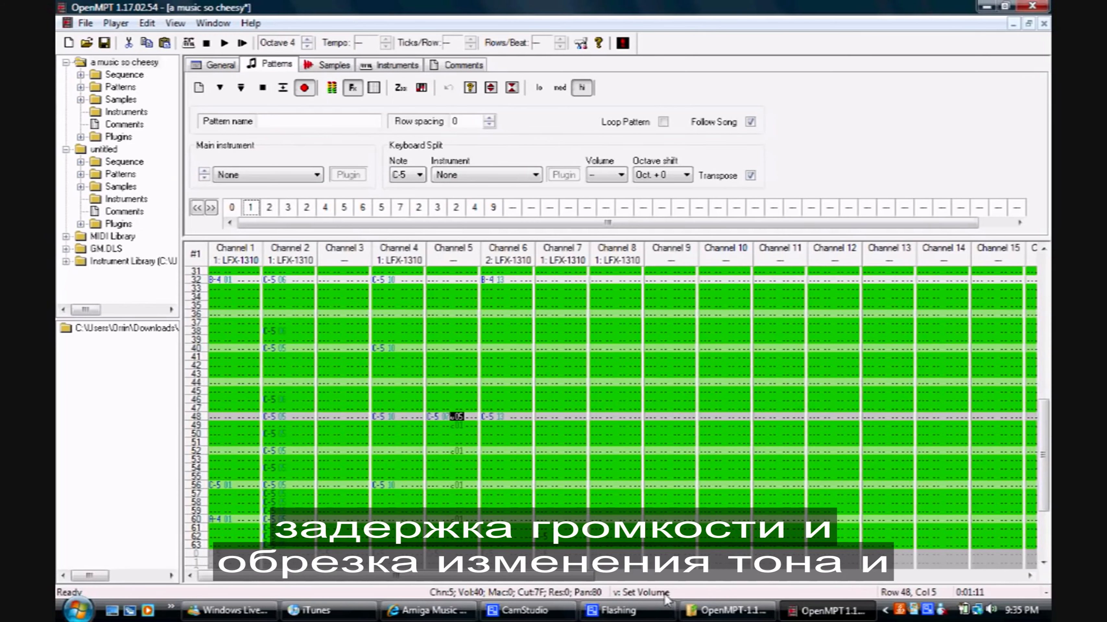
key("Down")
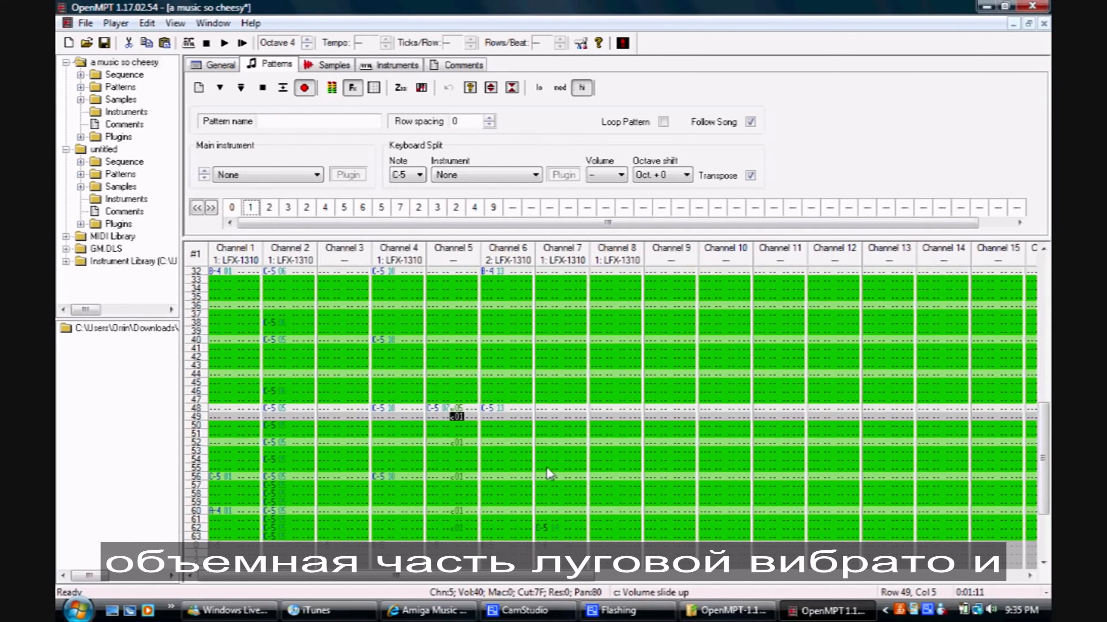
left_click(270, 208)
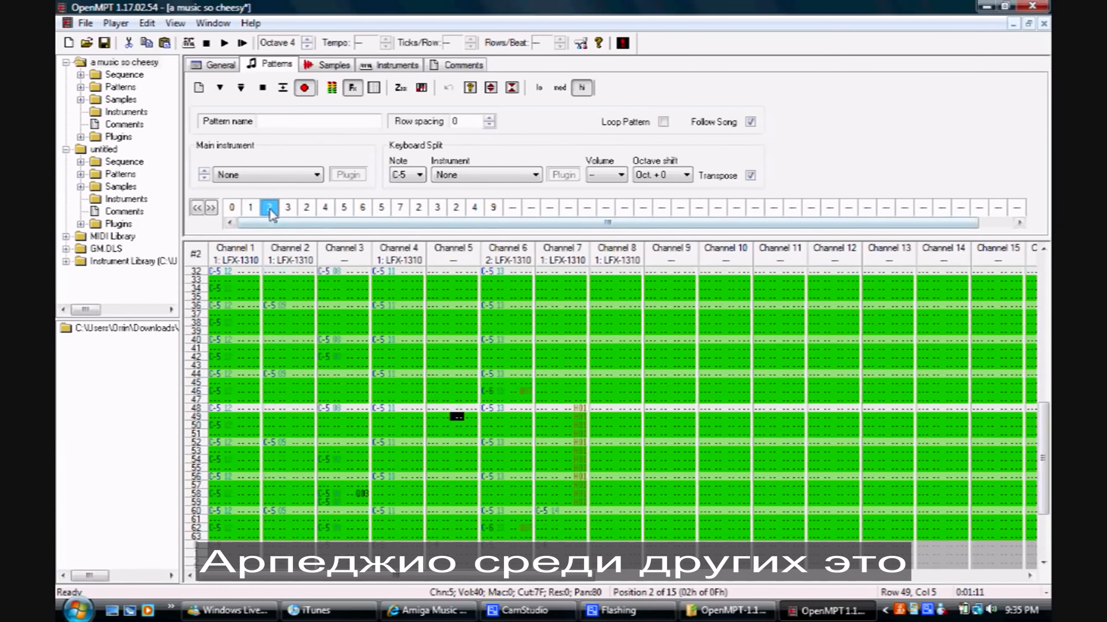
left_click(525, 391)
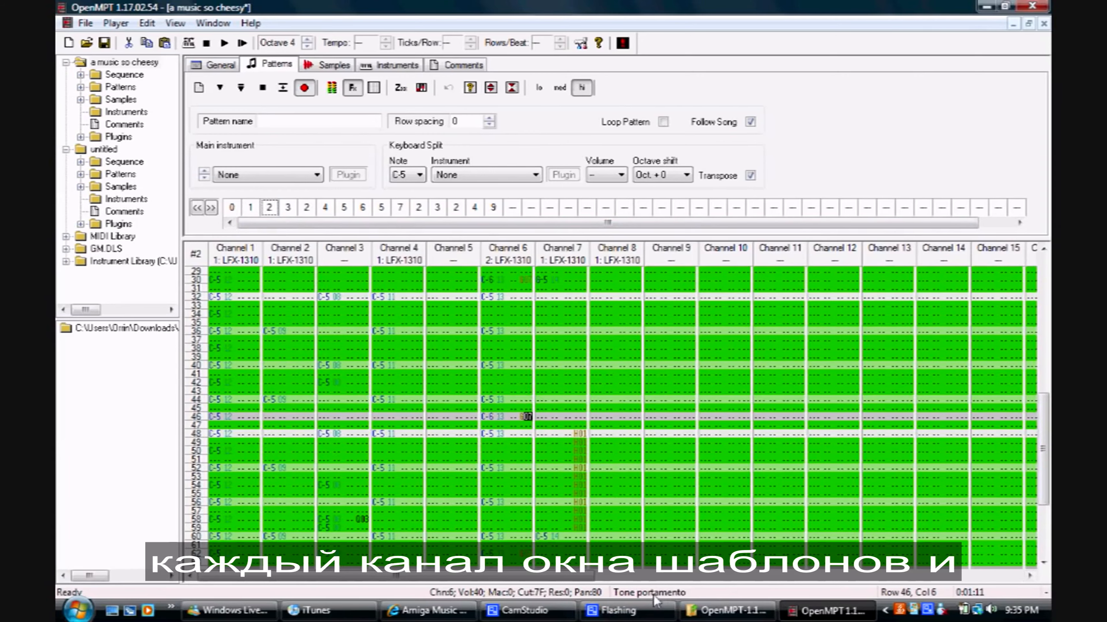
left_click(360, 519)
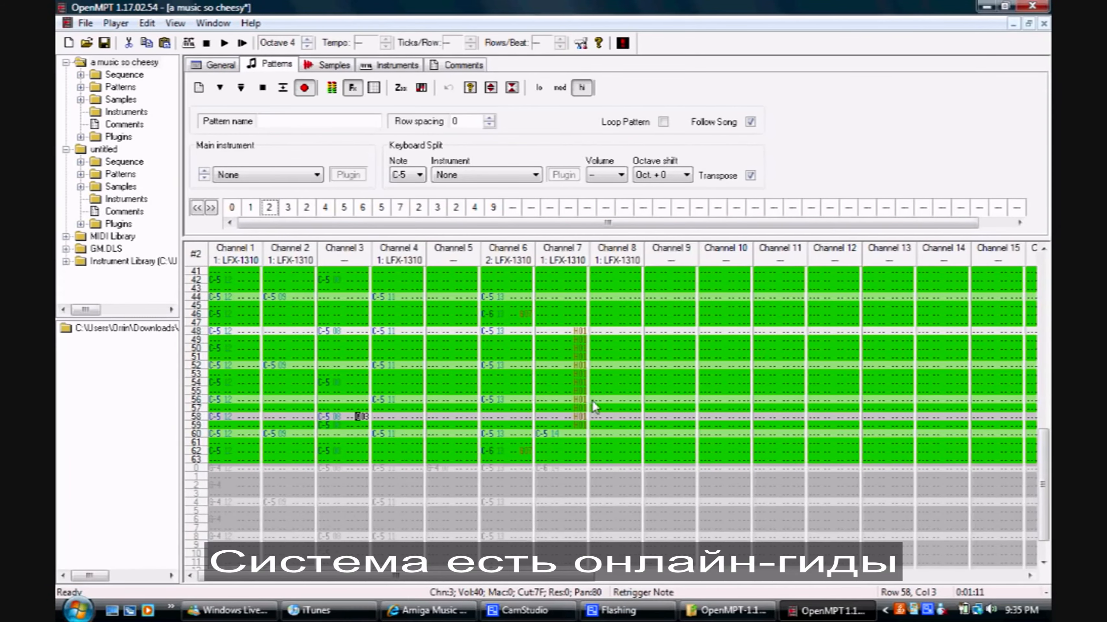
left_click(579, 371)
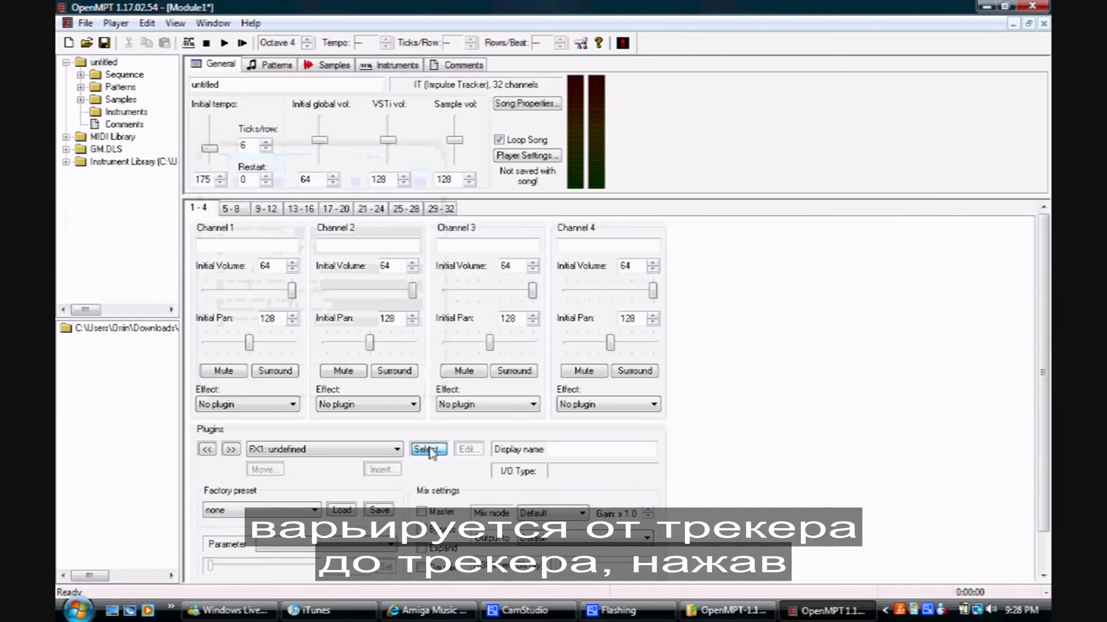
- Load the LFX-1310 plugin into slot FX1 and assign it as the effect for Channels 1 and 3
left_click(430, 448)
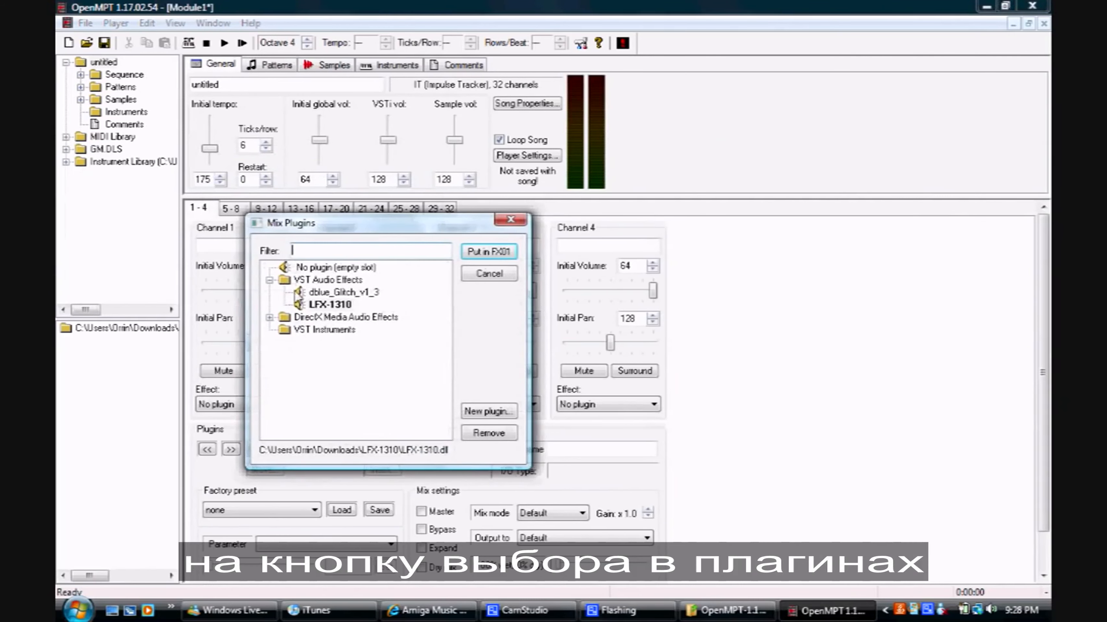
double_click(329, 305)
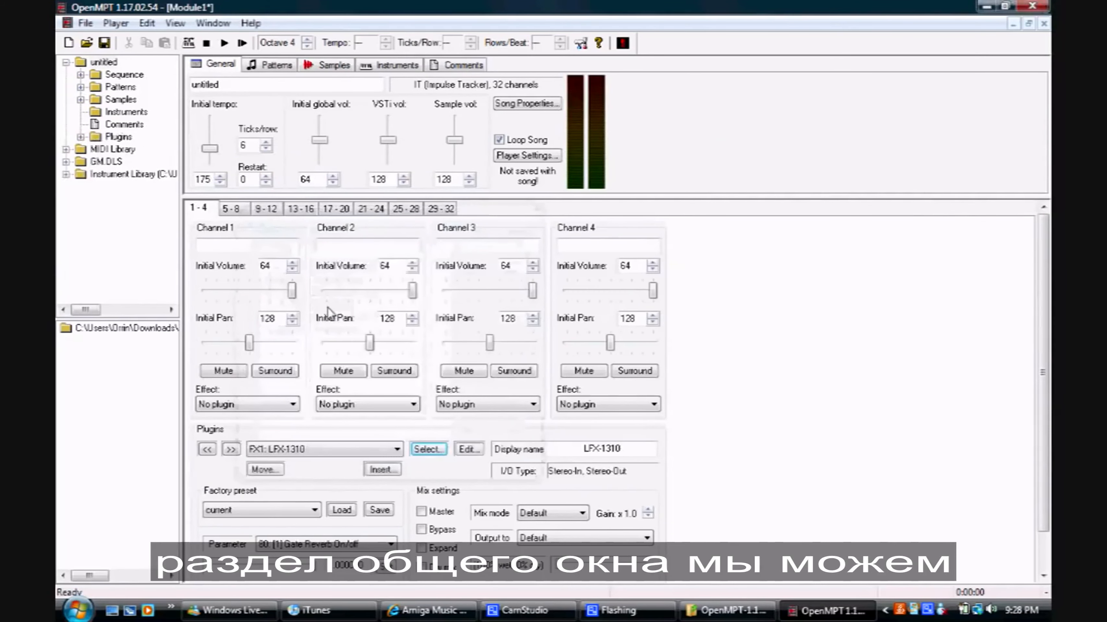
left_click(283, 408)
left_click(266, 428)
left_click(464, 405)
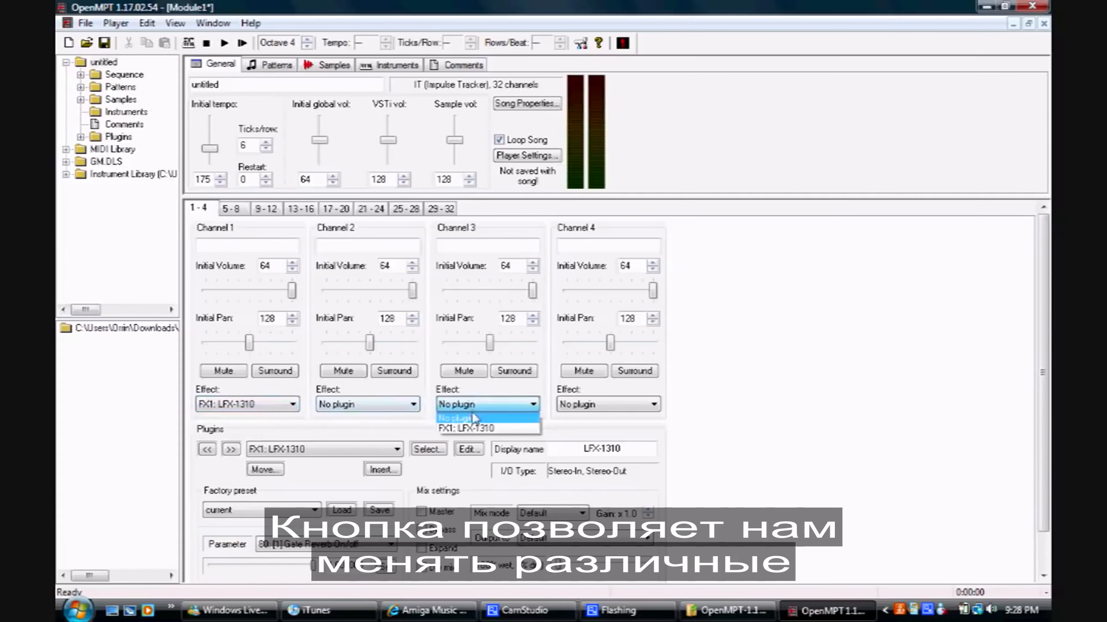
left_click(477, 425)
- Open the LFX-1310 editor, step forward through its presets to Band-pass(Mod), and close the editor
left_click(477, 449)
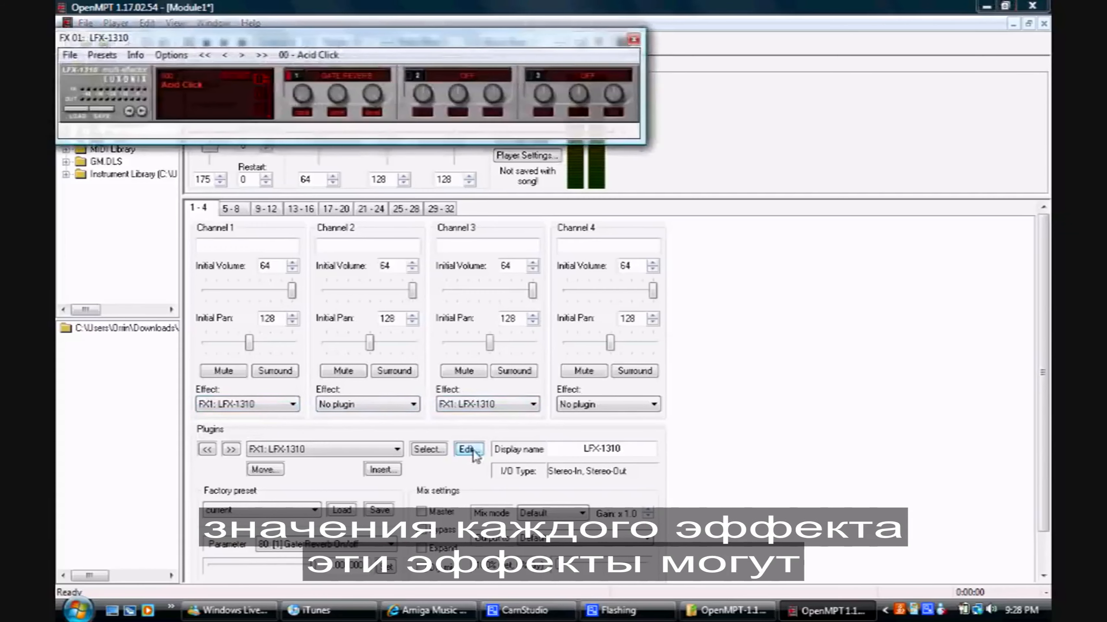
left_click(143, 112)
left_click(142, 112)
left_click(143, 112)
left_click(143, 112)
left_click(143, 112)
left_click(142, 112)
left_click(142, 112)
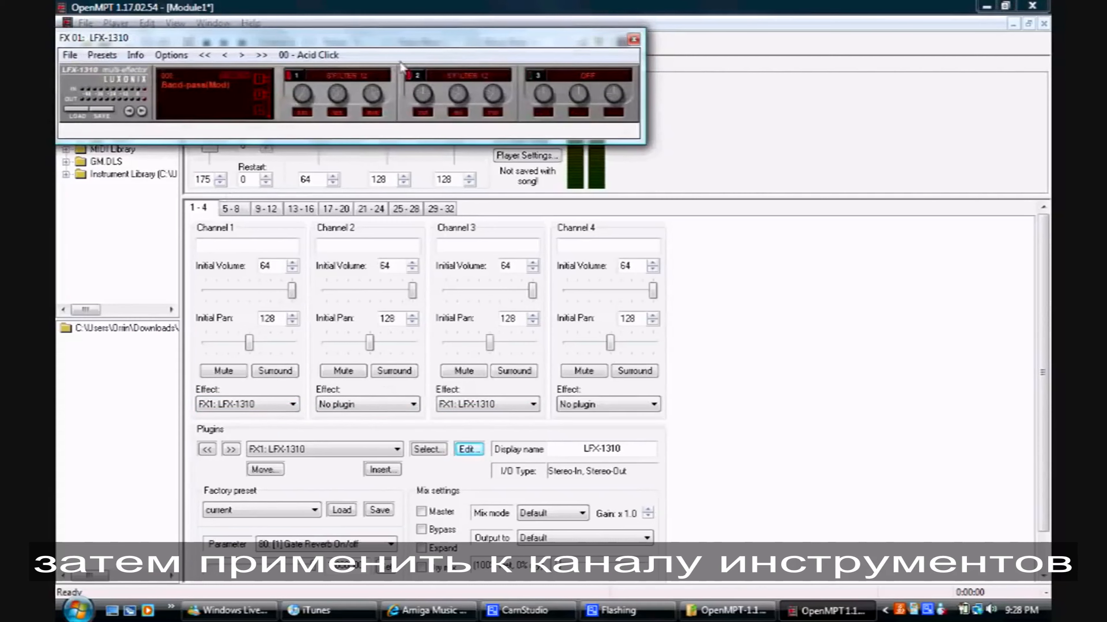
left_click(630, 614)
- Load the Compressor from the DirectX Media Audio Effects into slot FX2 and open its parameter editor
left_click(396, 449)
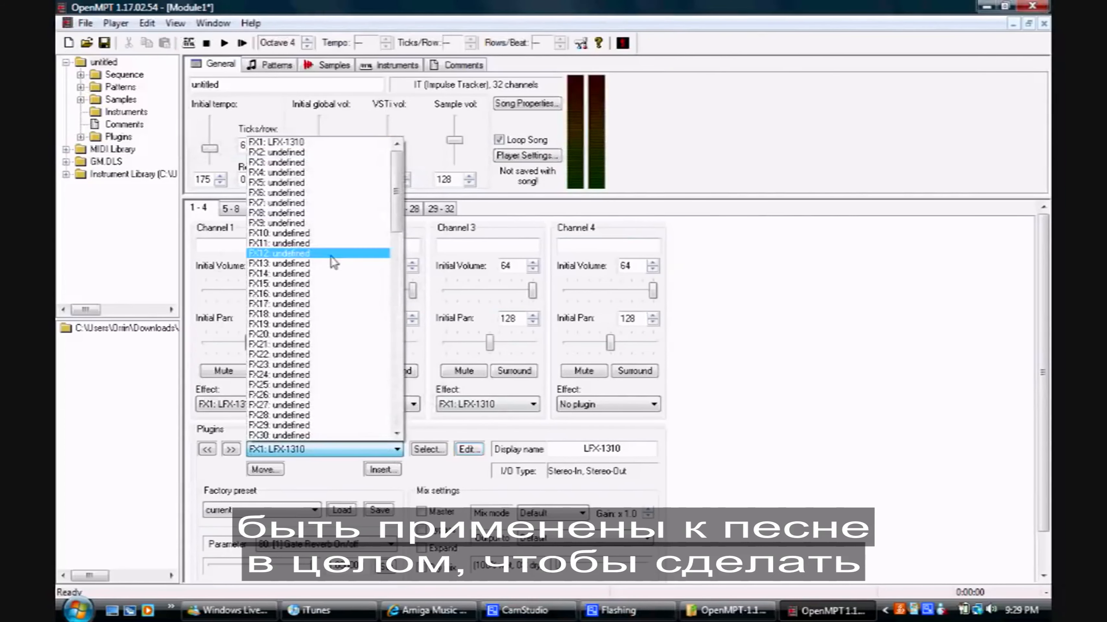
left_click(311, 152)
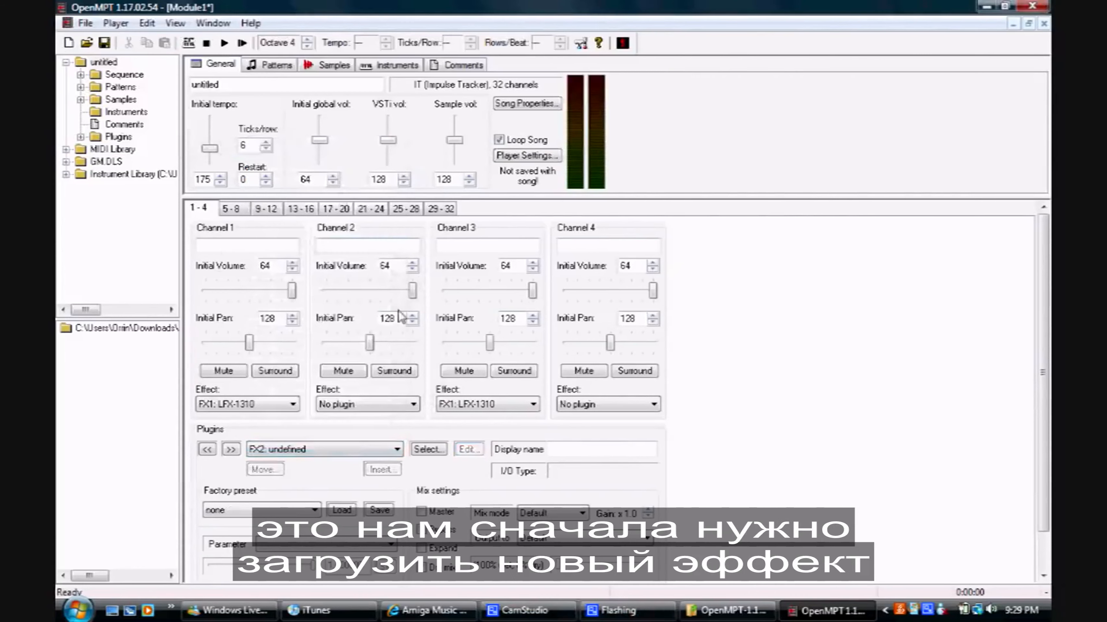
left_click(428, 449)
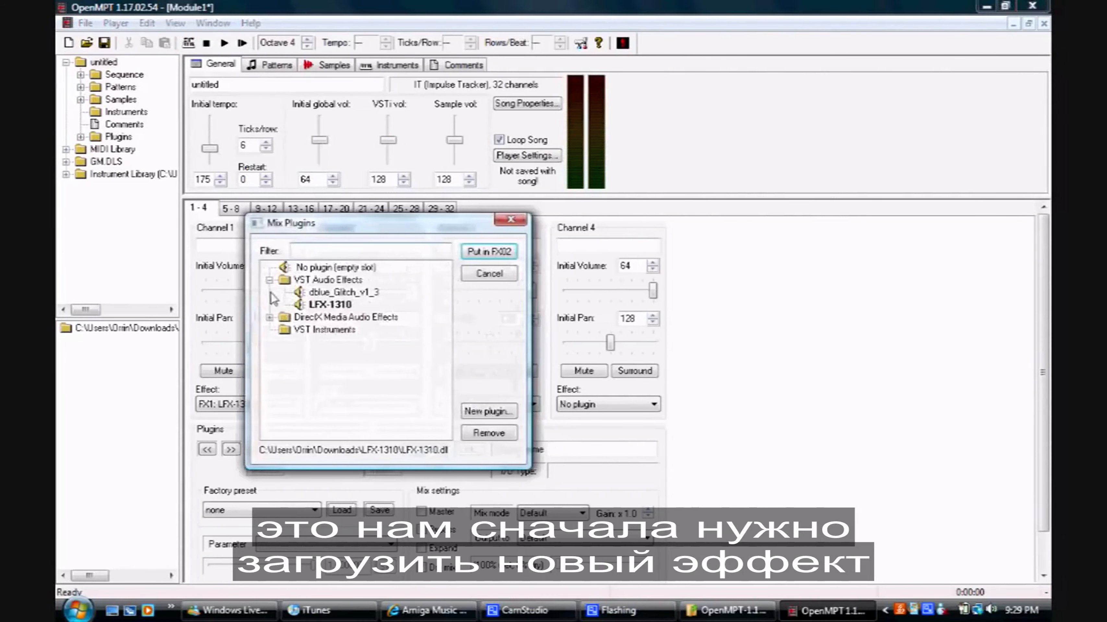
left_click(270, 317)
double_click(323, 330)
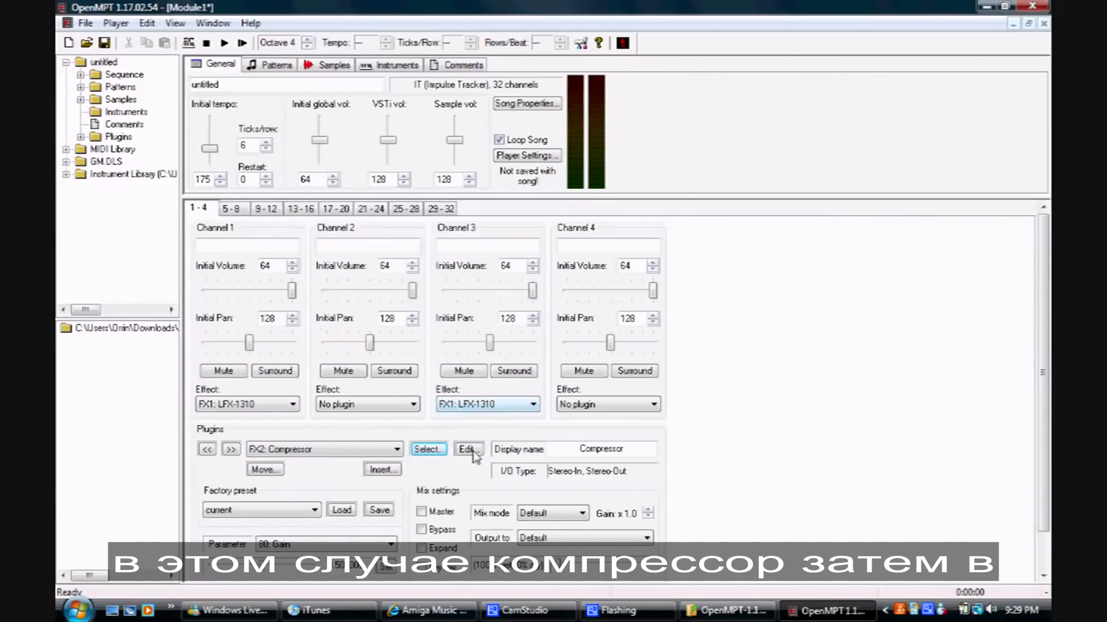
left_click(466, 449)
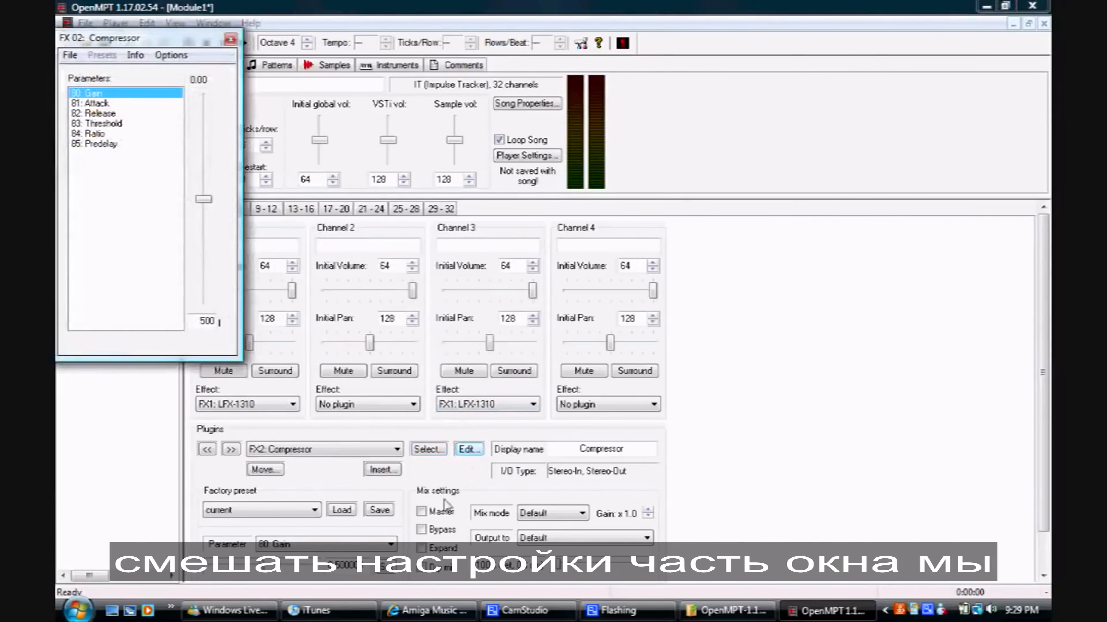
- Set the Compressor in slot FX2 as a master effect so that it processes the whole song
left_click(422, 514)
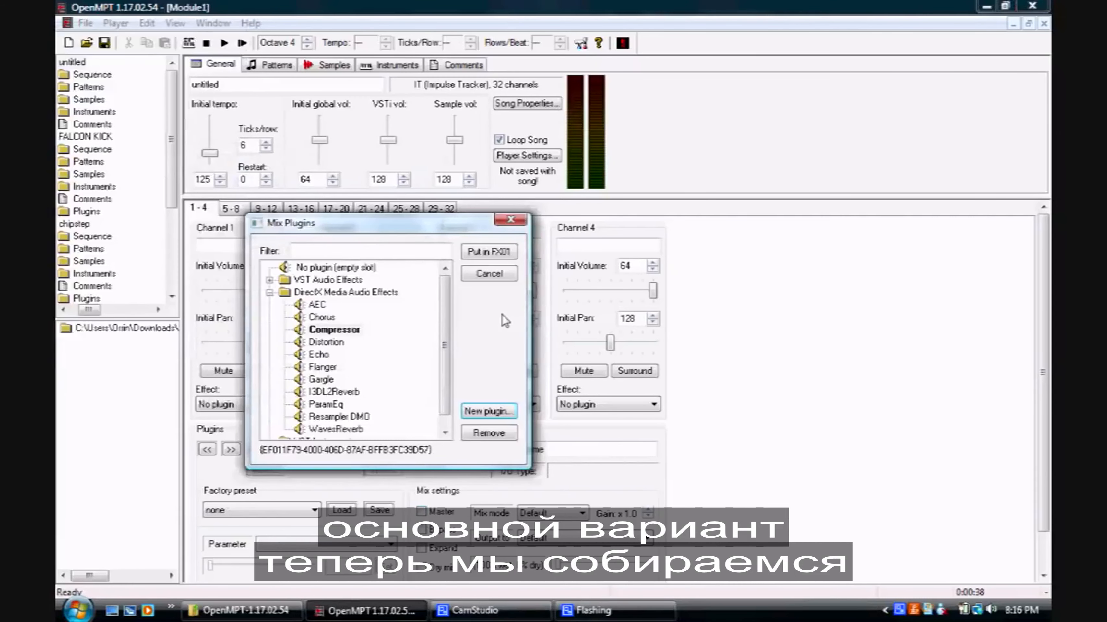
- Add Synth1 VST.dll from the Synth1V107 folder as a new plugin and put it in slot FX1
left_click(489, 411)
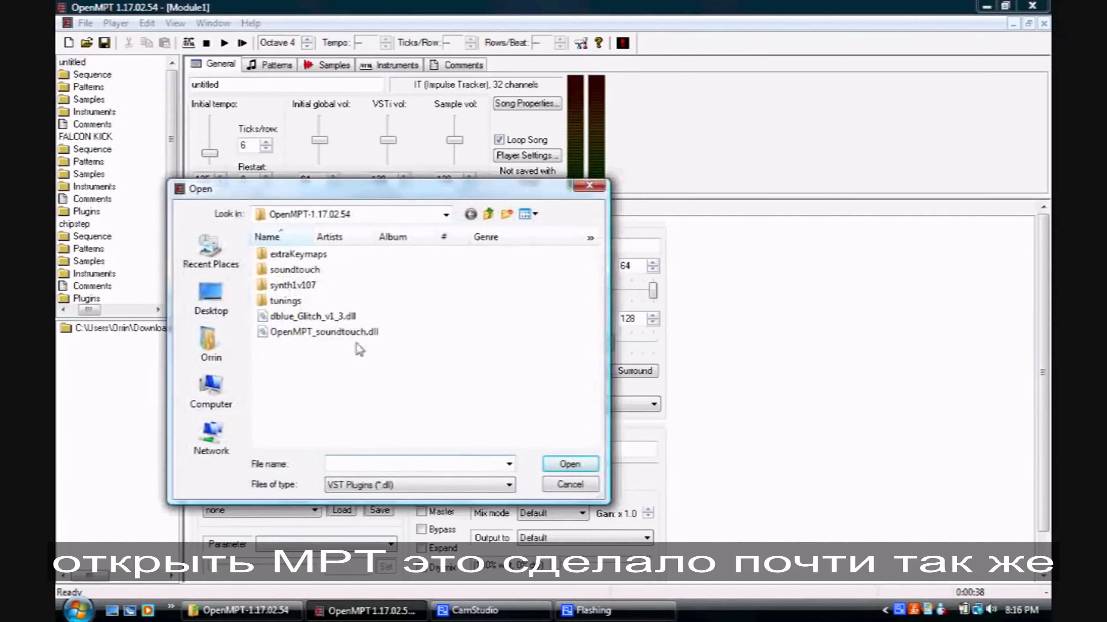
double_click(314, 286)
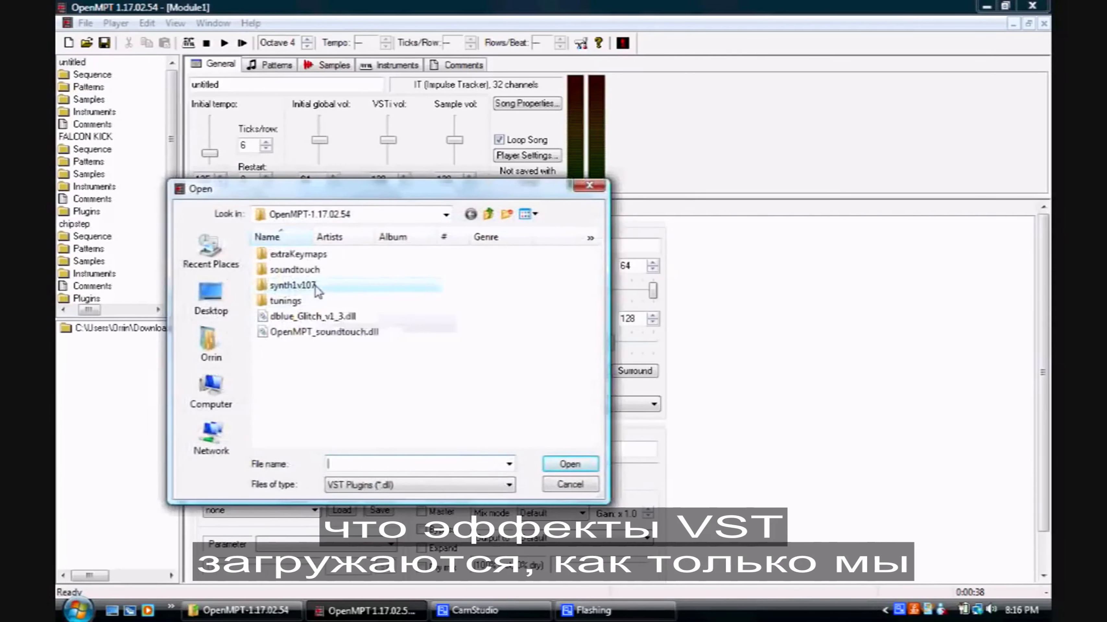
double_click(294, 257)
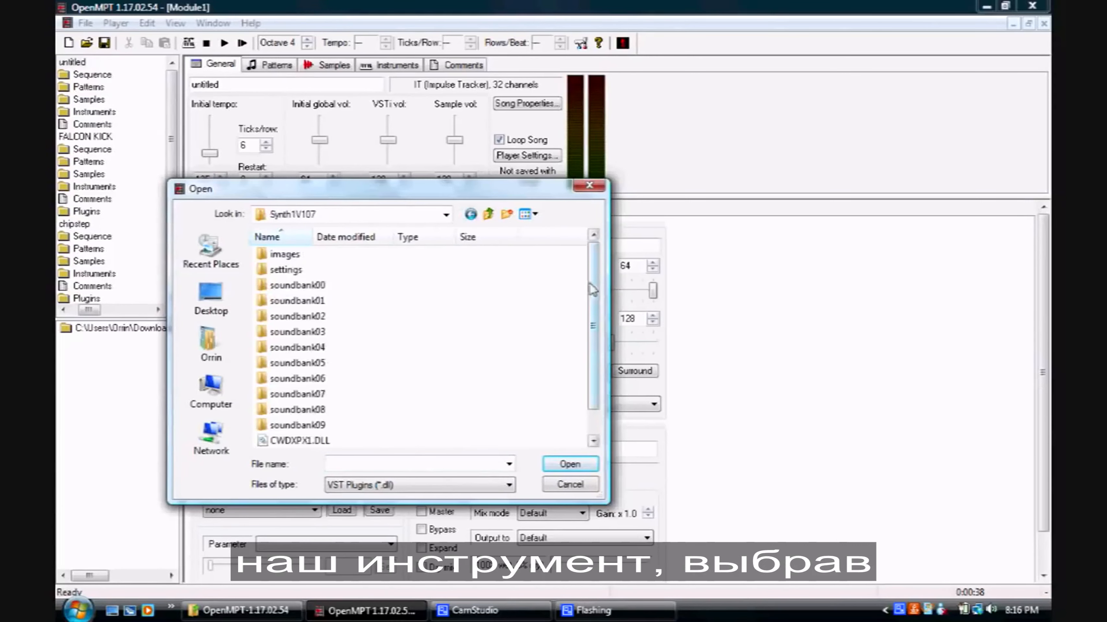
left_click_drag(593, 291, 595, 325)
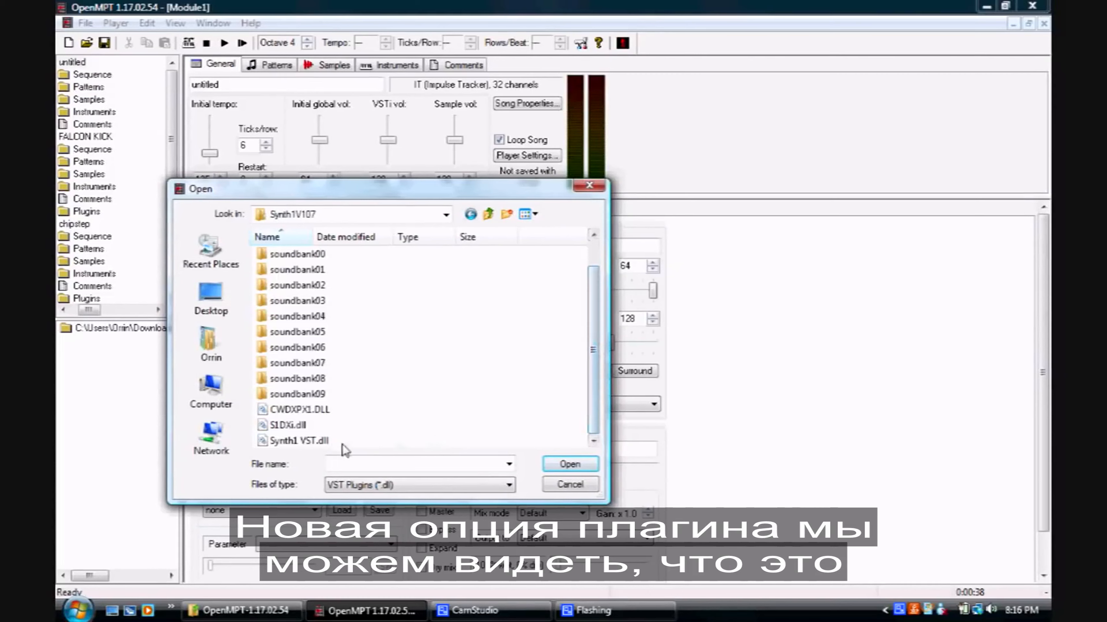
double_click(325, 445)
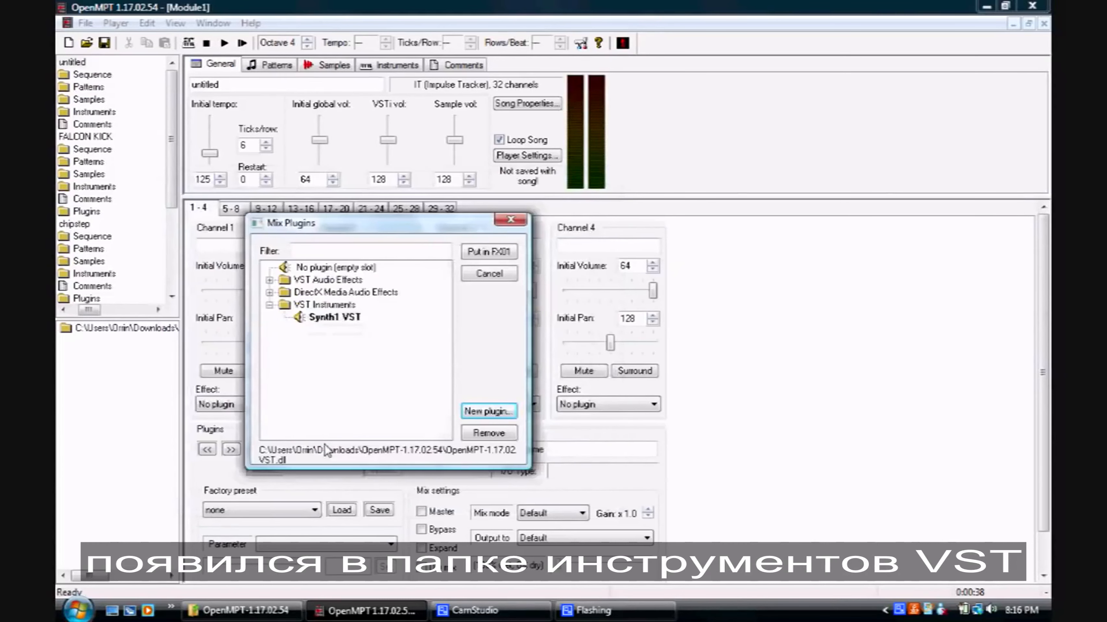
left_click(351, 320)
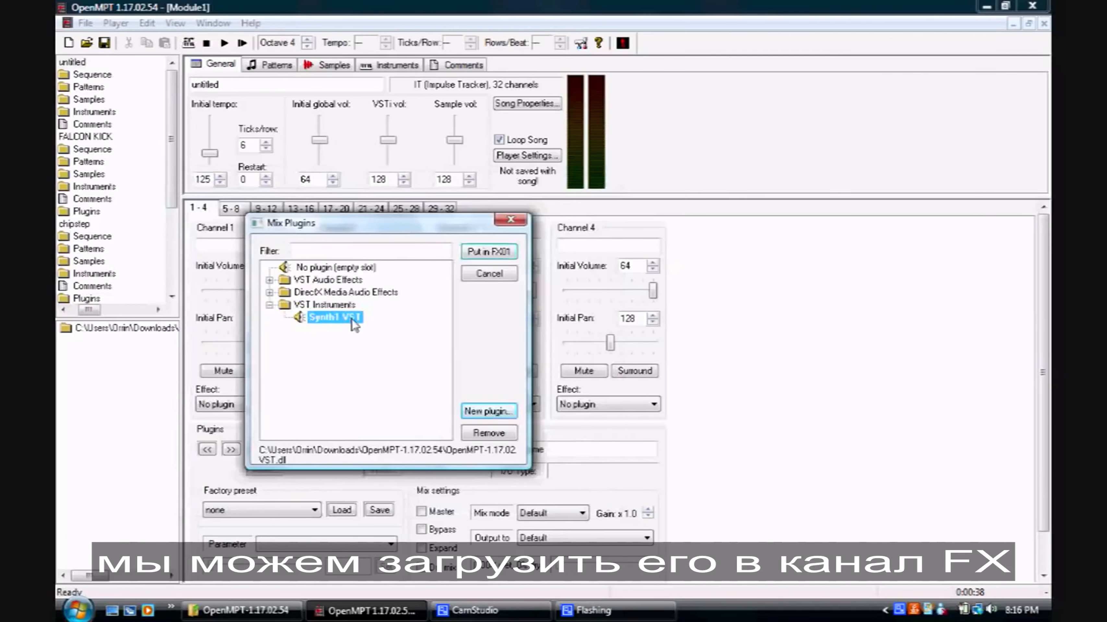
left_click(480, 253)
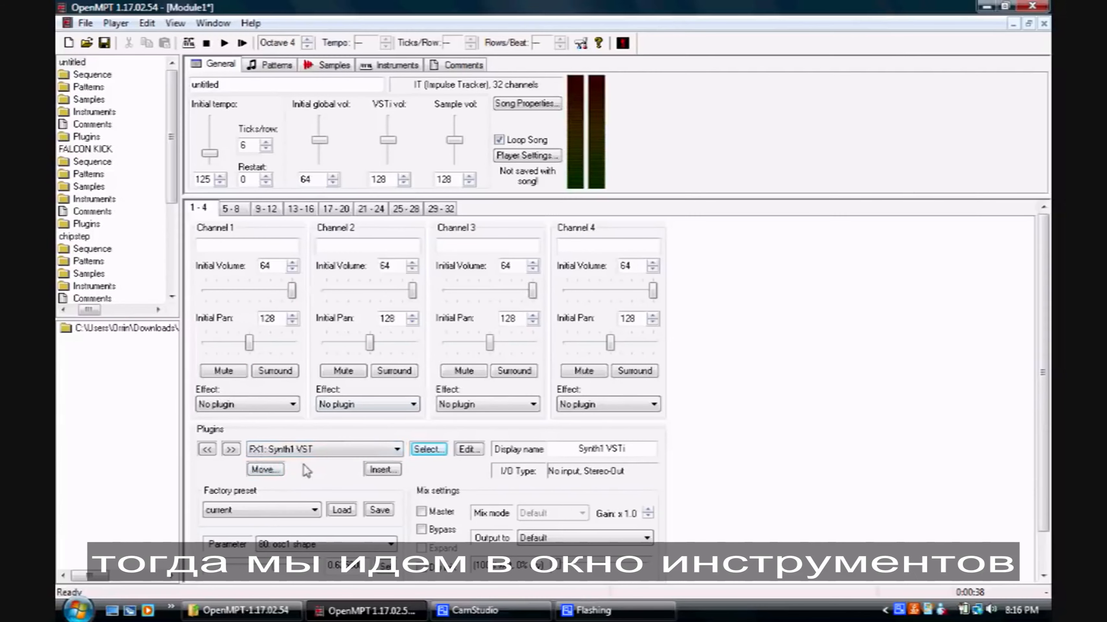
- Create a new instrument and assign FX1, the Synth1 VSTi, as its plugin
left_click(390, 69)
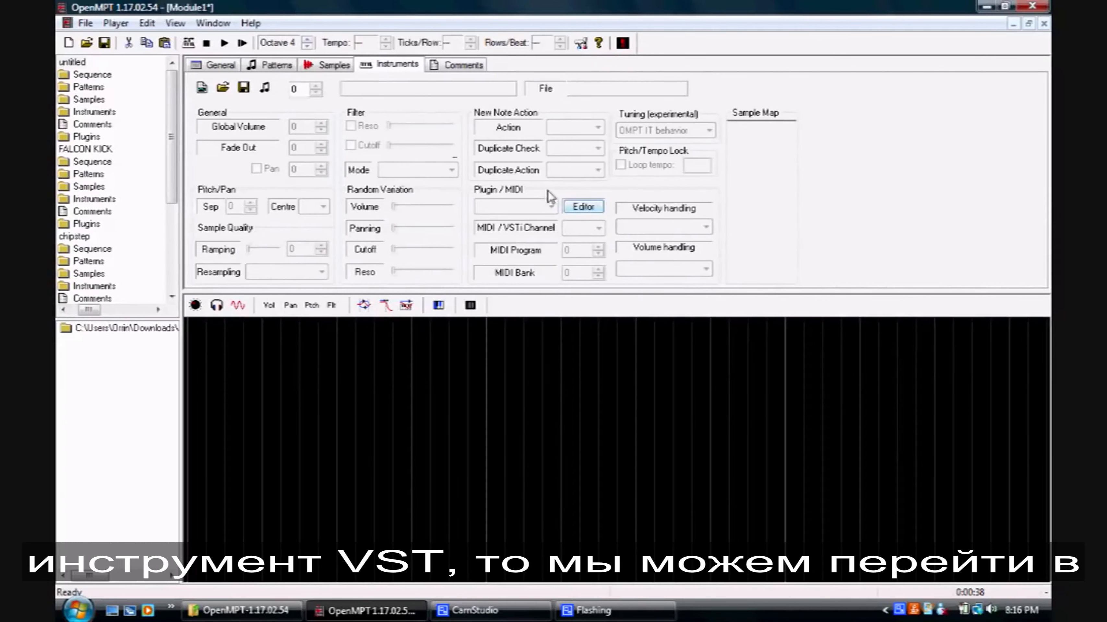
left_click(202, 92)
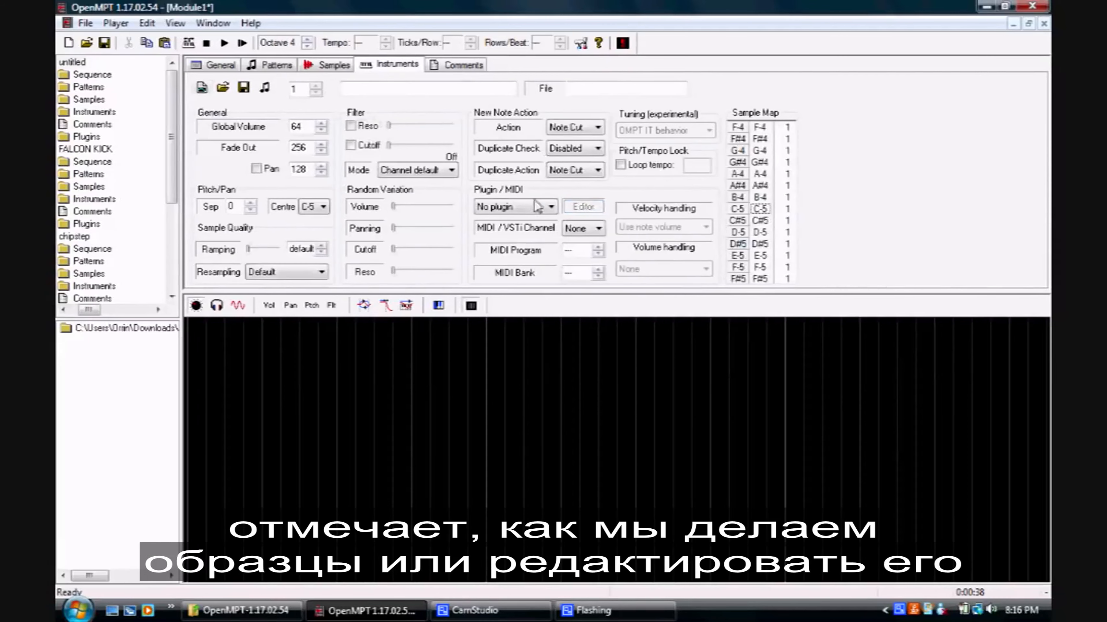
left_click(536, 208)
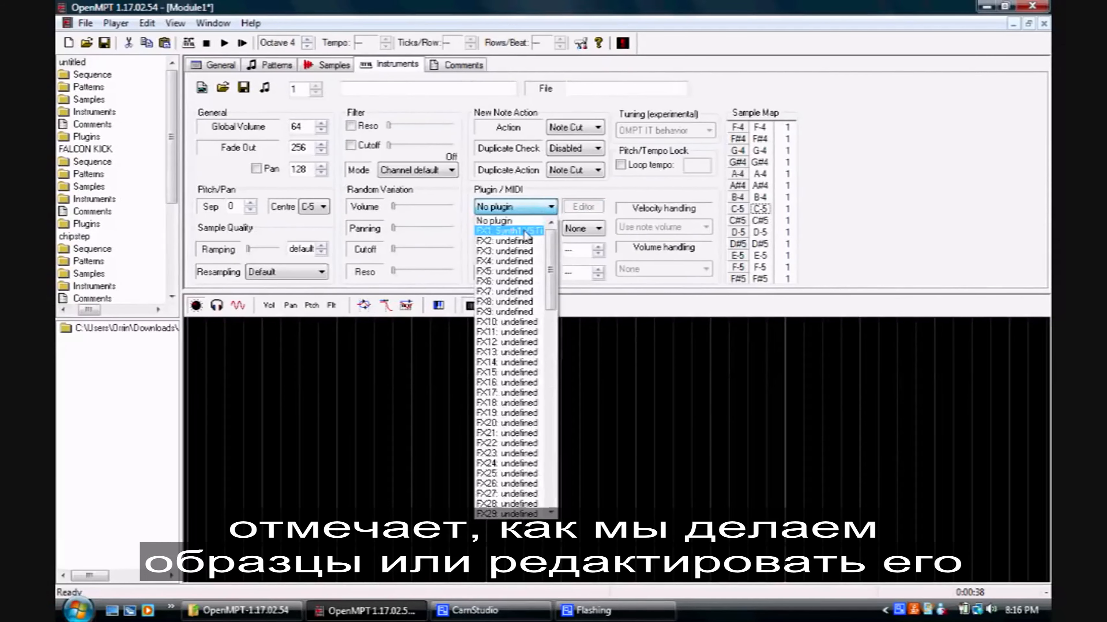
left_click(525, 231)
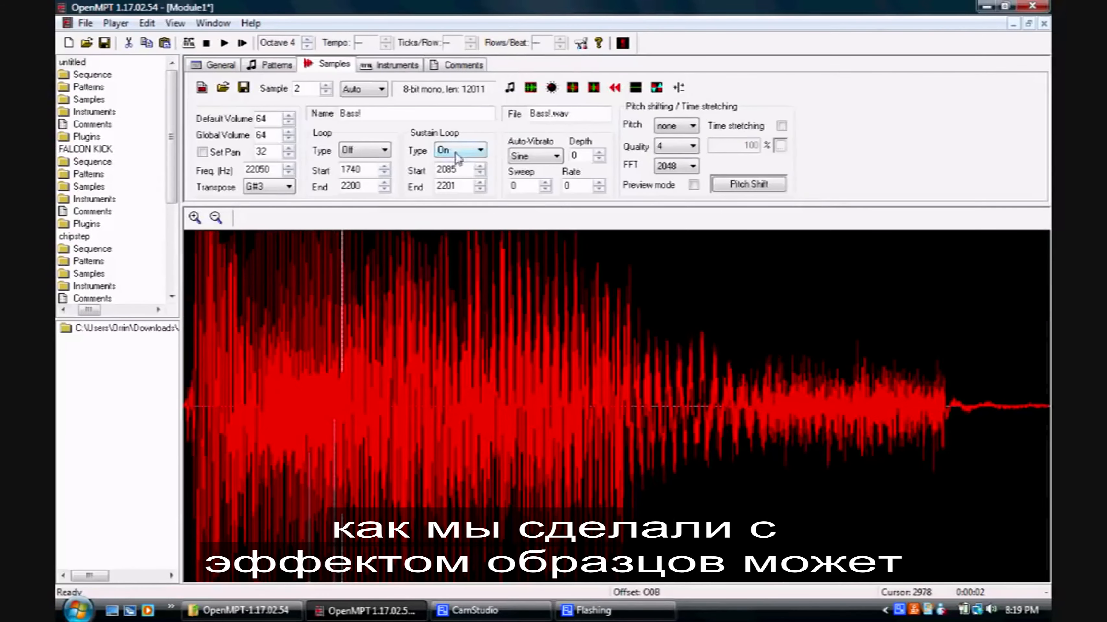
- Review the sustain loop type and range of sample 2, Bass!, and play the sample
left_click(455, 154)
left_click(460, 183)
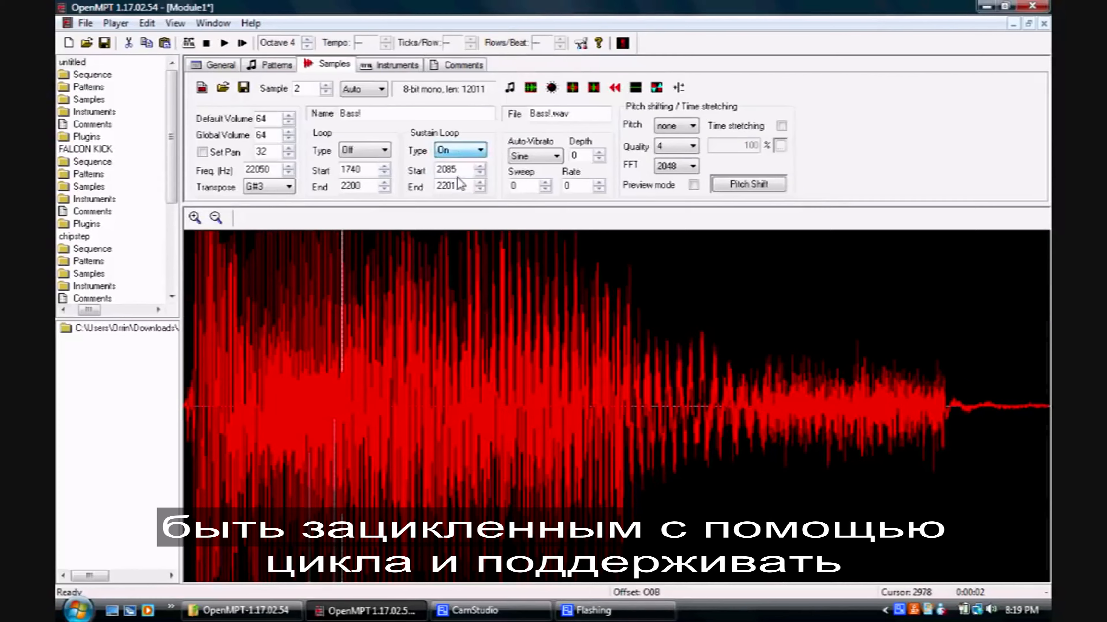
left_click(509, 88)
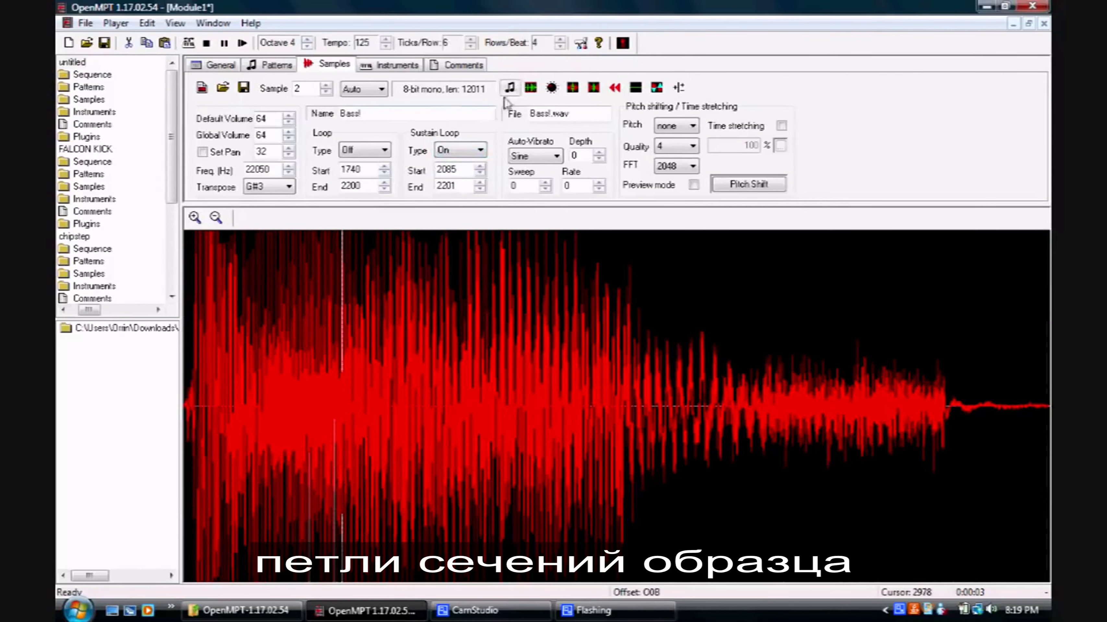
- Examine the notes and note-off marks in rows 0 to 10 of Channel 2 in pattern 0, and stop playback
left_click(277, 66)
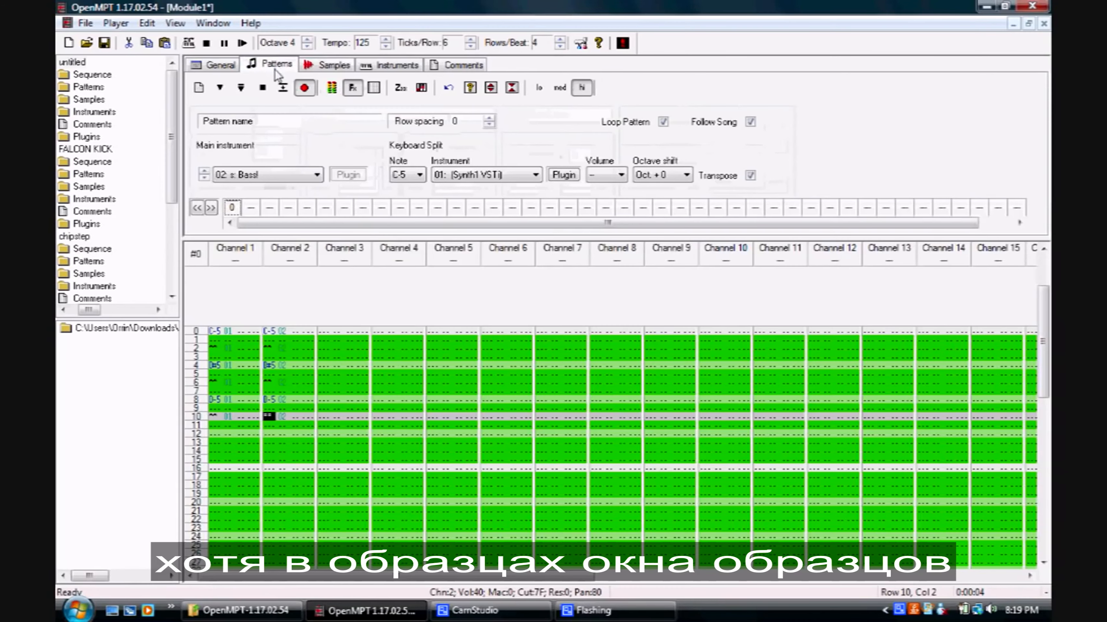
left_click(268, 334)
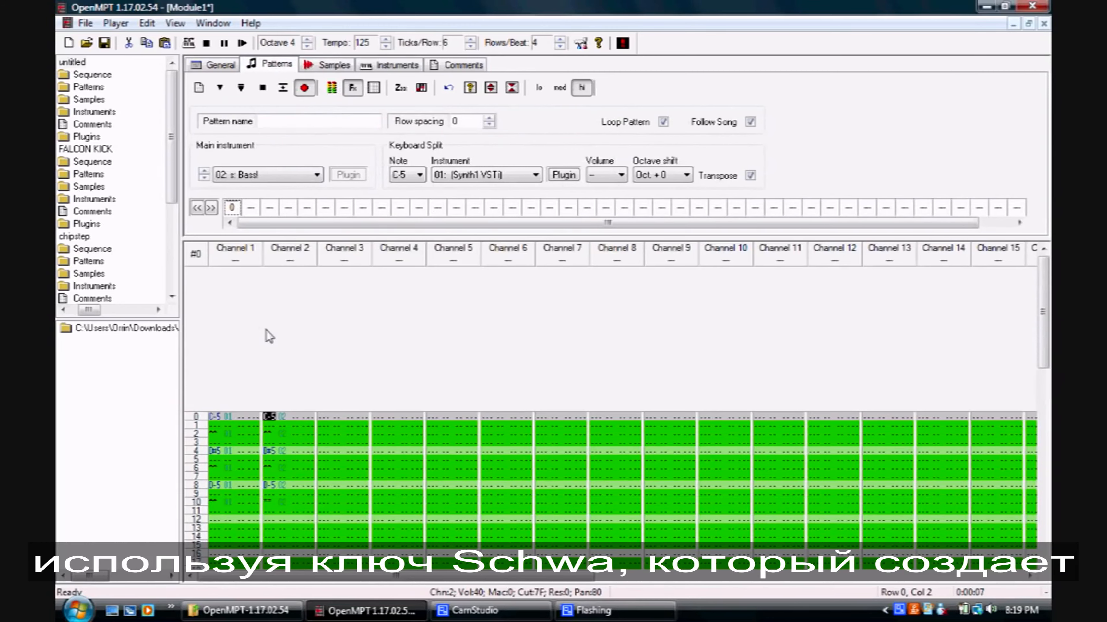
left_click(268, 503)
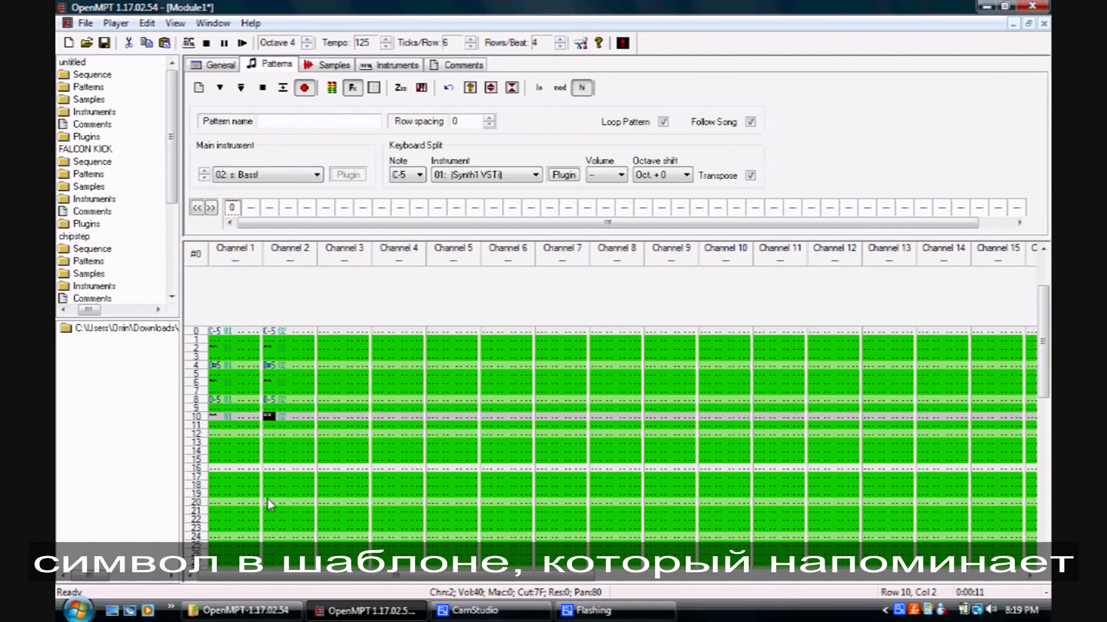
left_click(261, 89)
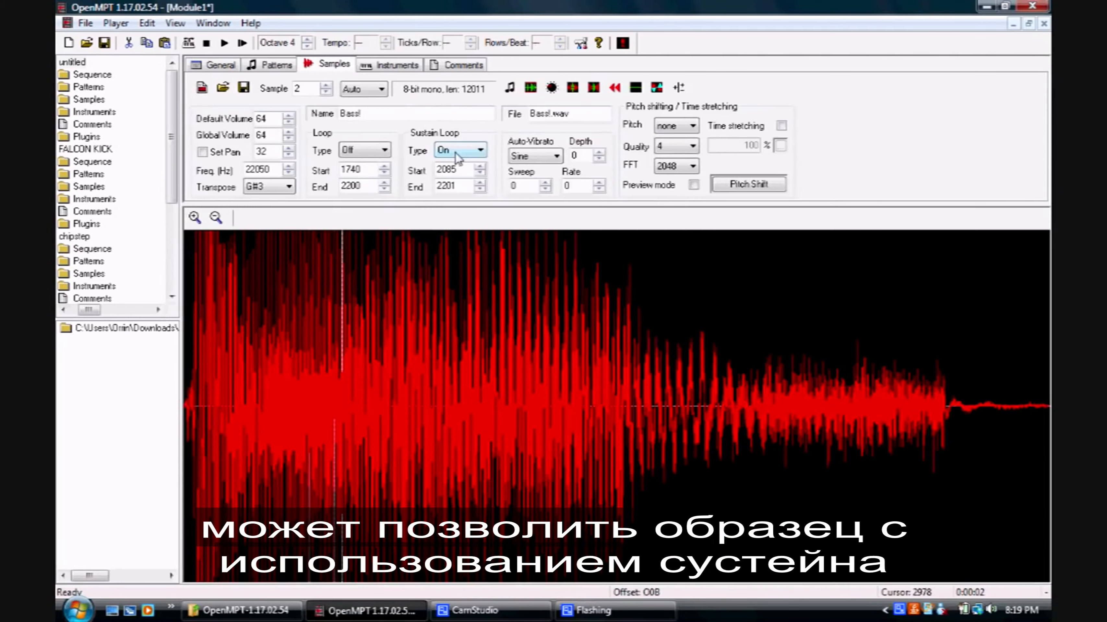
- Check the sustain loop type options of the Bass! sample, play it again, and return to Channel 2's first note in the pattern
left_click(457, 155)
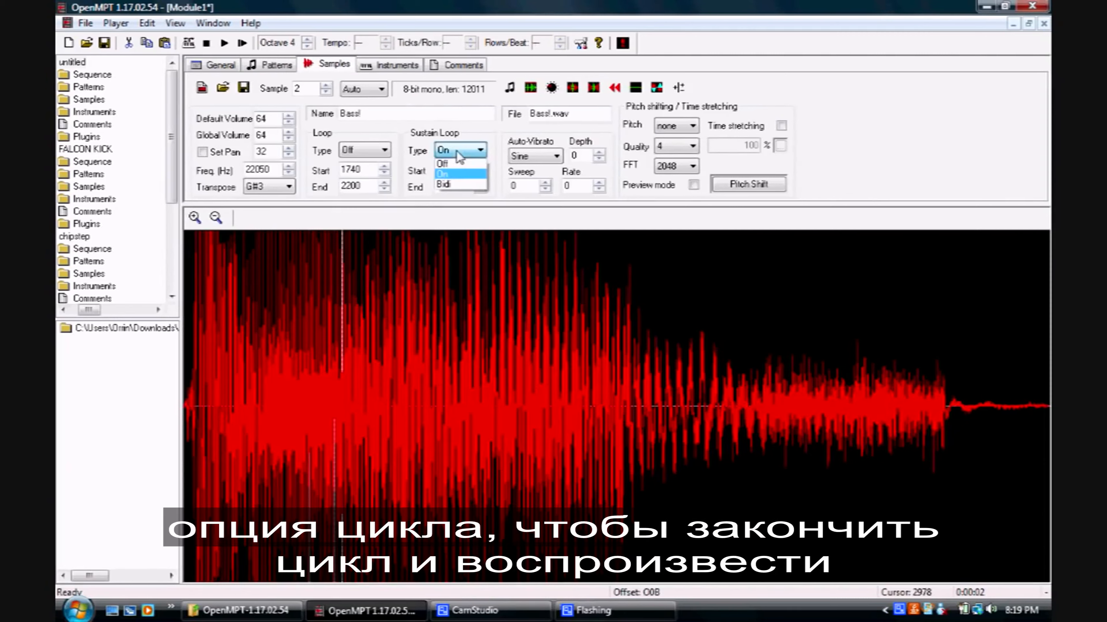
left_click(509, 88)
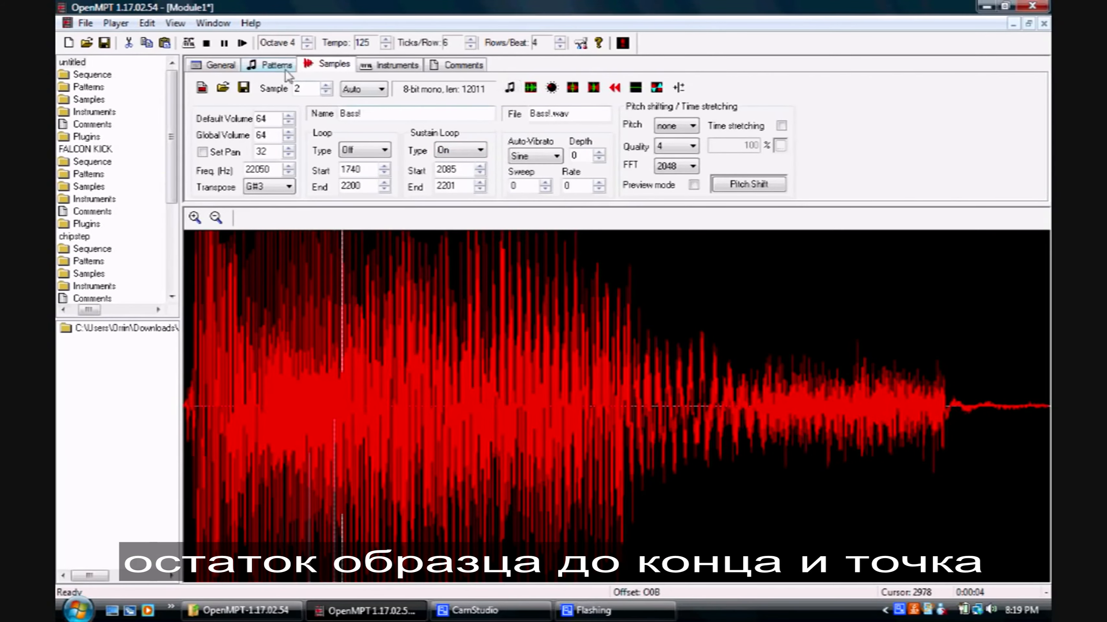
left_click(275, 66)
left_click(269, 333)
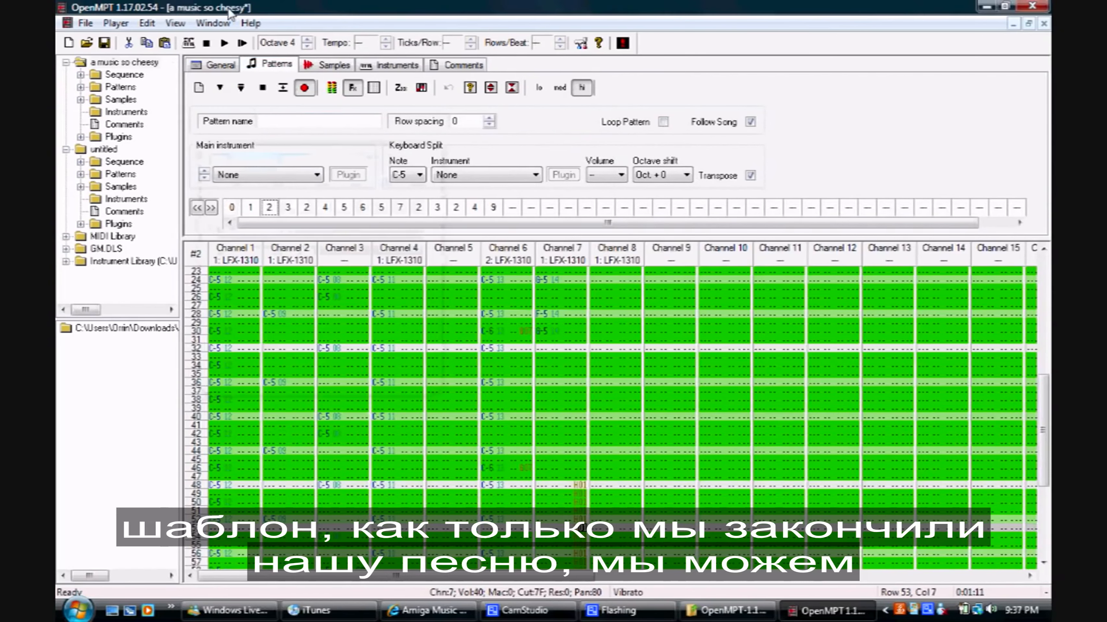
- Export the entire song "a music so cheesy" as a 44100 Hz, stereo, 16-bit wave file
left_click(85, 23)
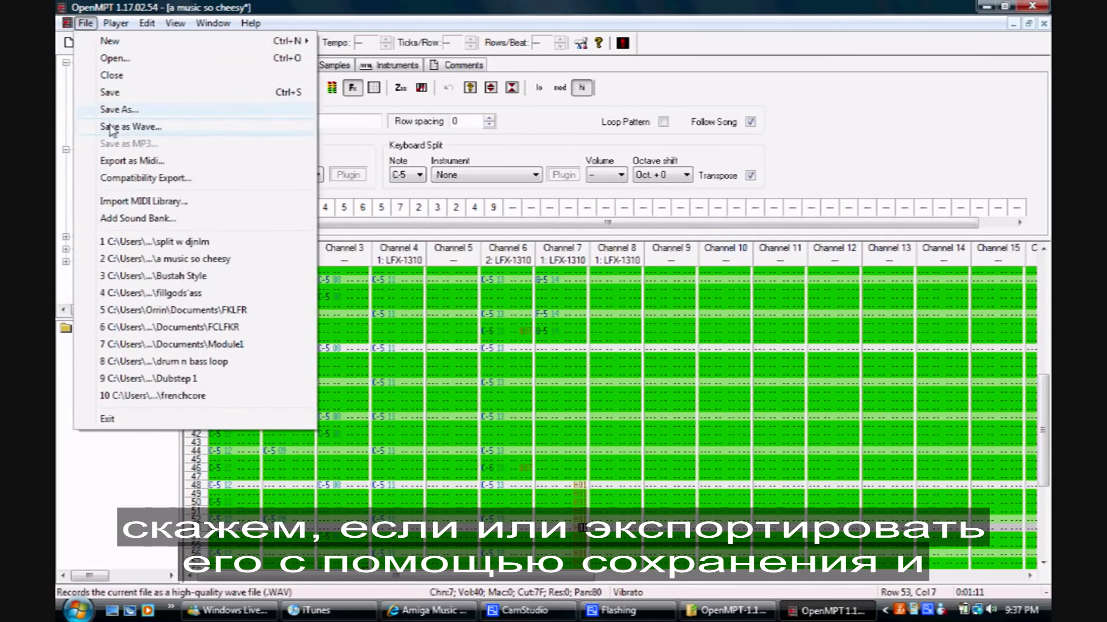
left_click(114, 126)
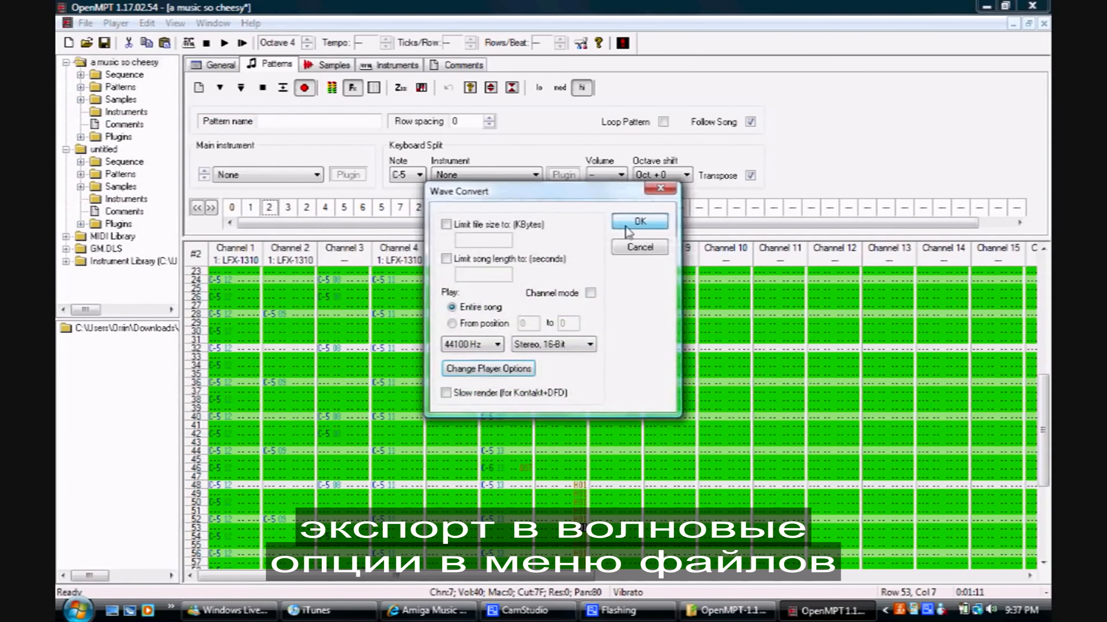
left_click(638, 222)
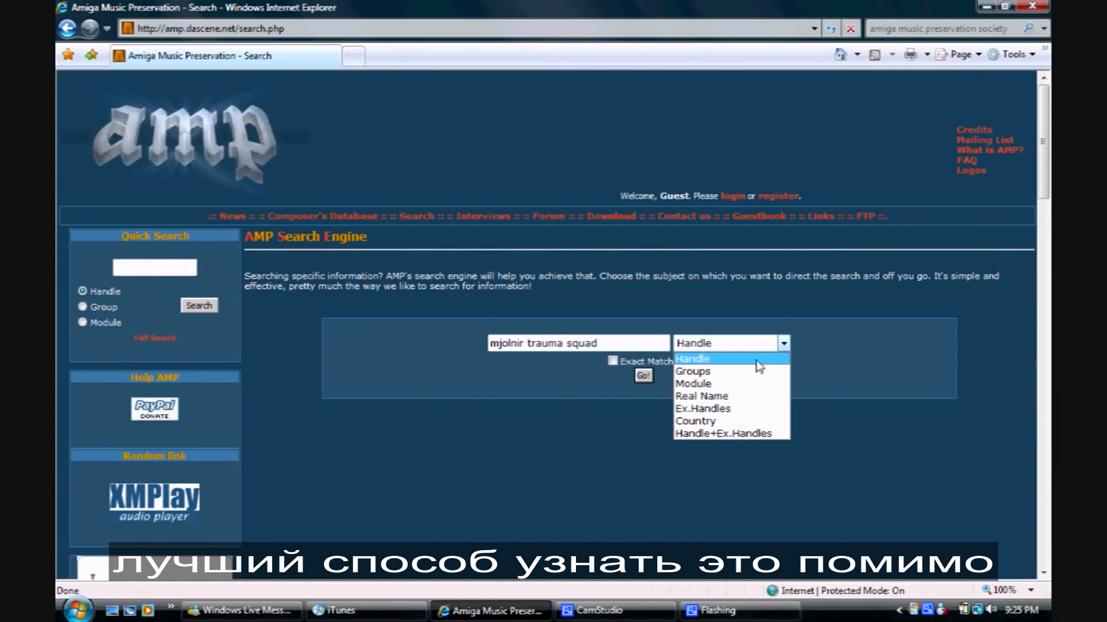
- On the Amiga Music Preservation site in Internet Explorer, search Groups for "mjolnir trauma squad" and open the member's online modules
left_click(734, 376)
left_click(643, 375)
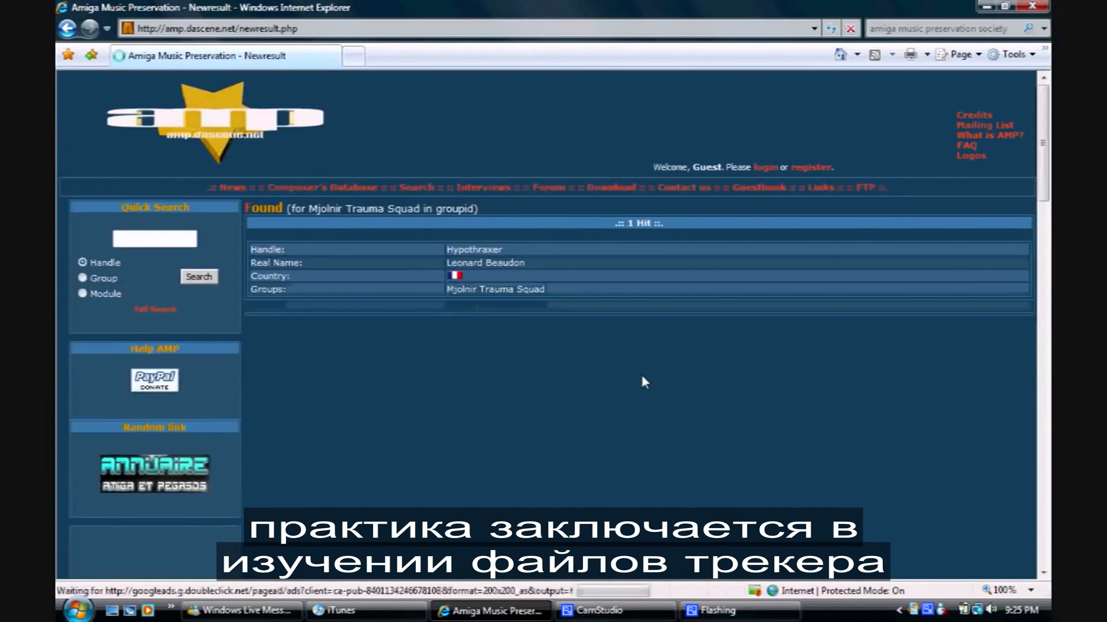
left_click(519, 288)
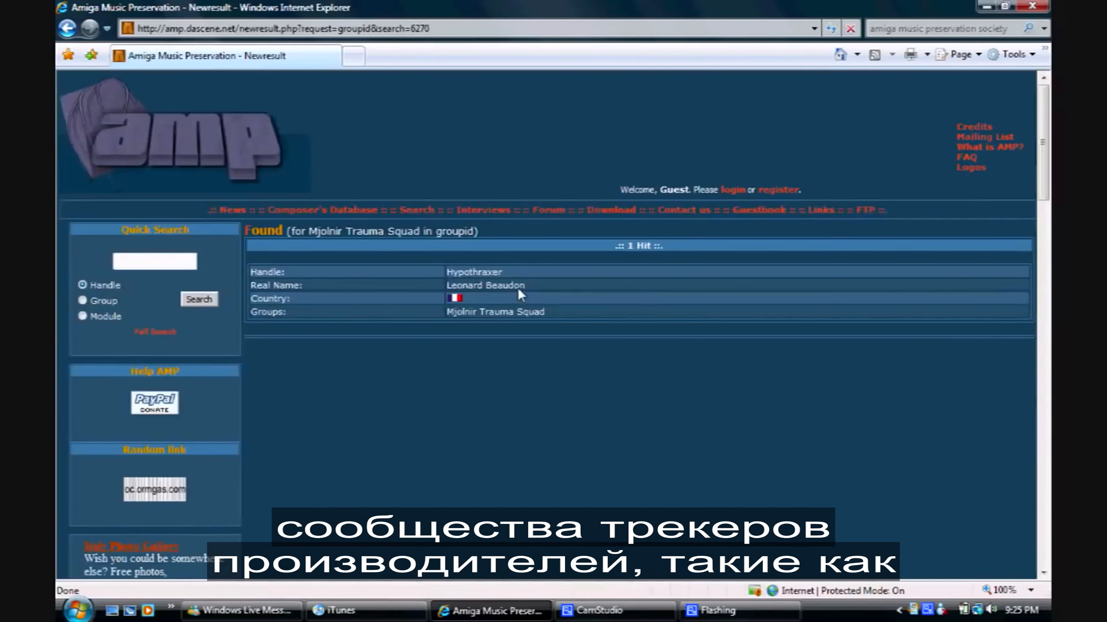
left_click(480, 272)
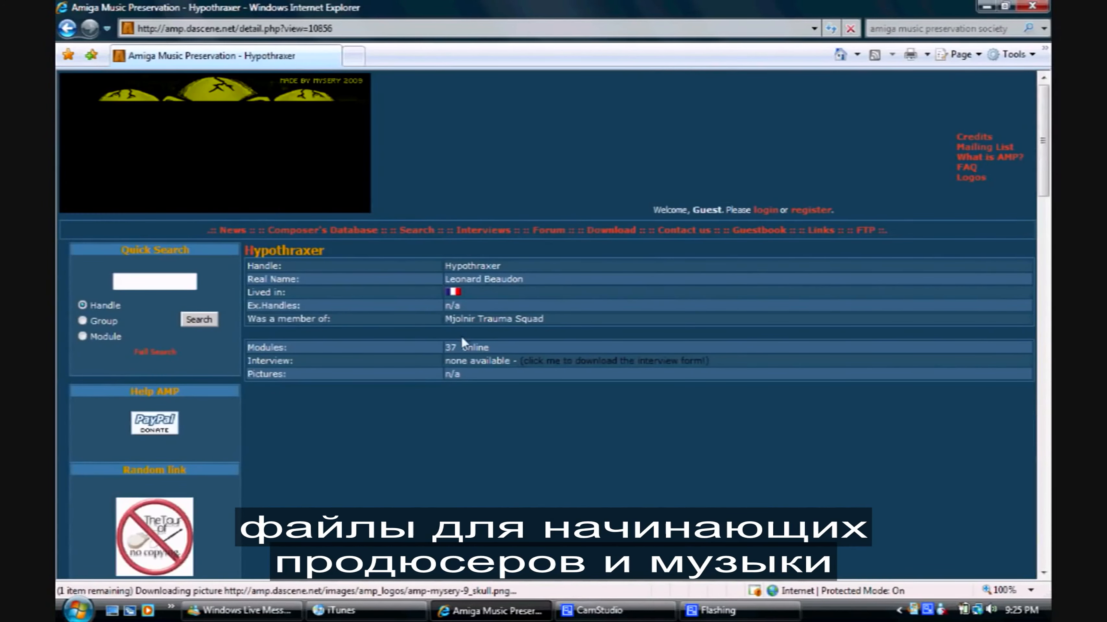
left_click(460, 345)
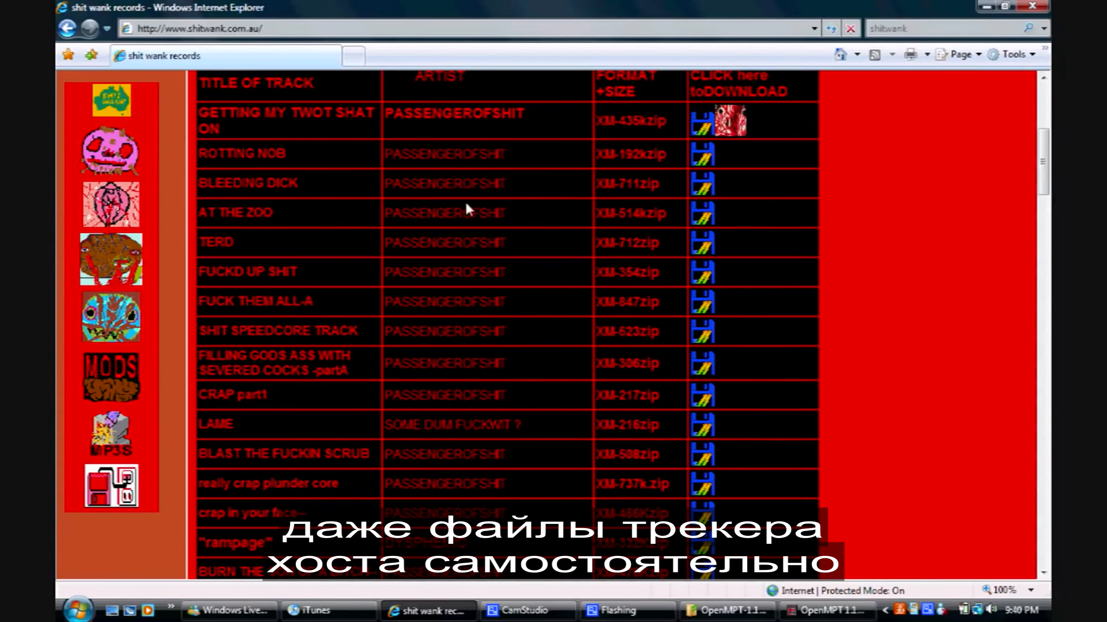
- Download the zipped XM file of the track "AT THE ZOO" from the record label's website
left_click(709, 213)
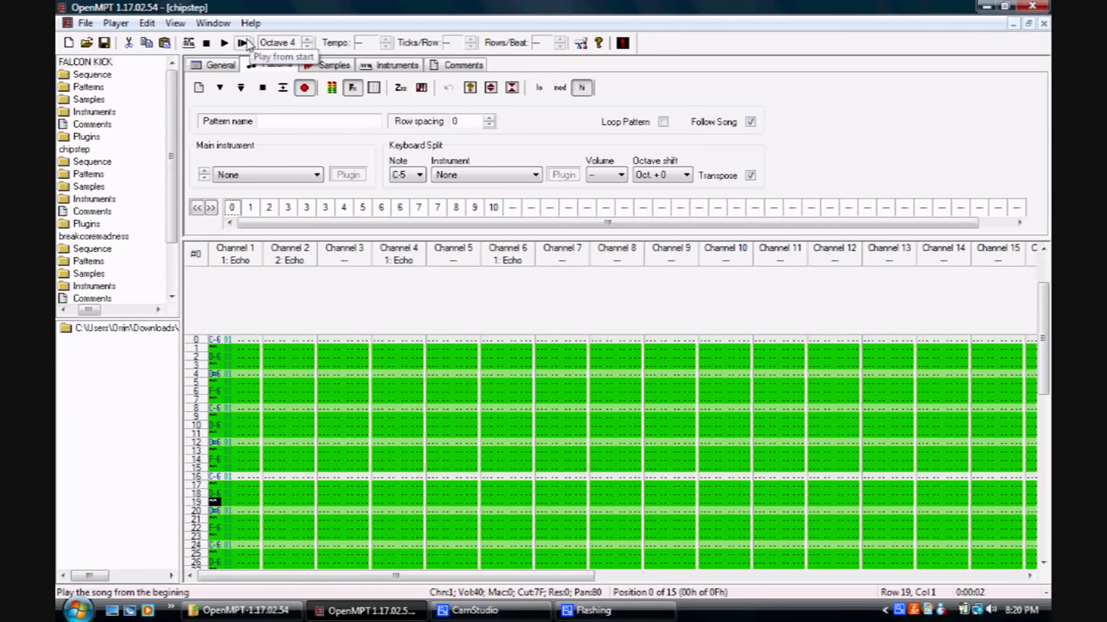
- In OpenMPT, play the chipstep song from the start and step through its samples, beginning with sample 1
left_click(243, 43)
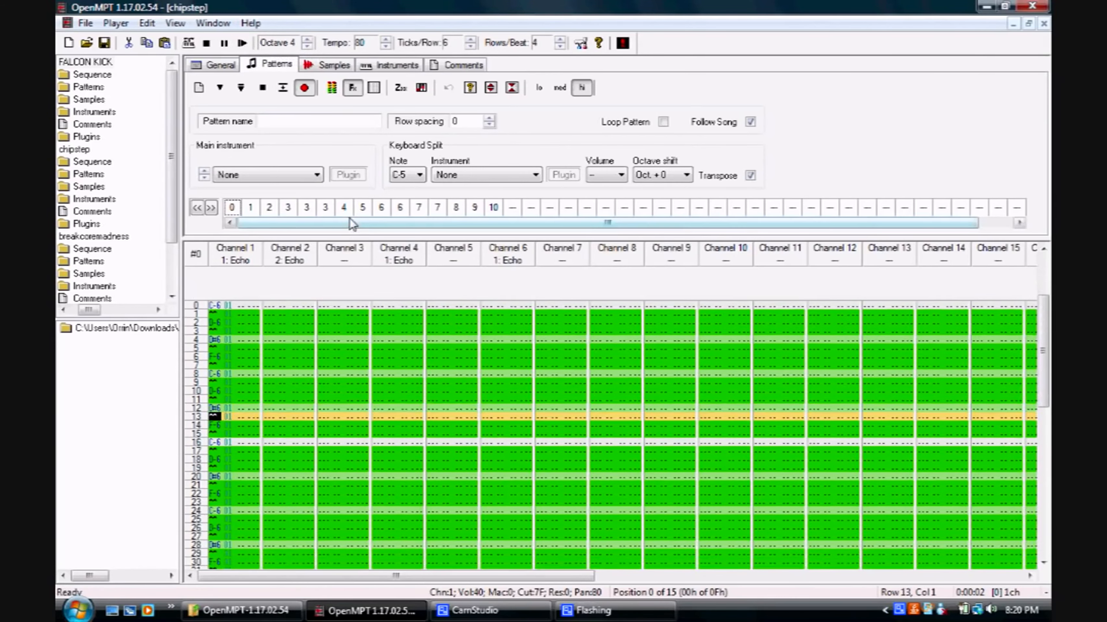
left_click(334, 66)
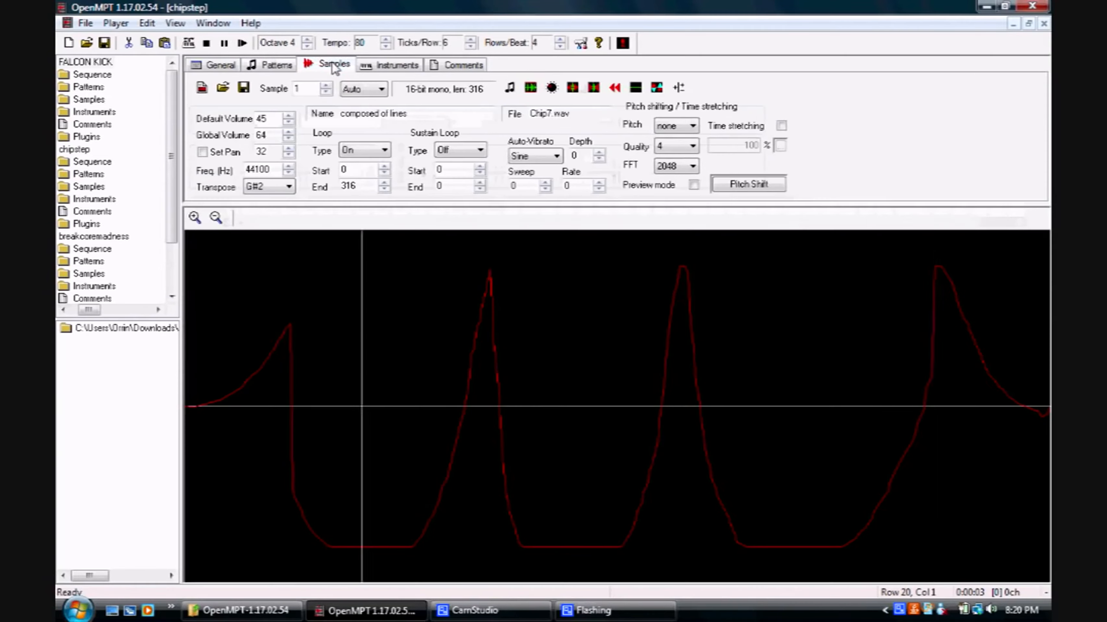
left_click(327, 84)
left_click(327, 84)
left_click(327, 84)
left_click(327, 84)
left_click(327, 84)
left_click(327, 84)
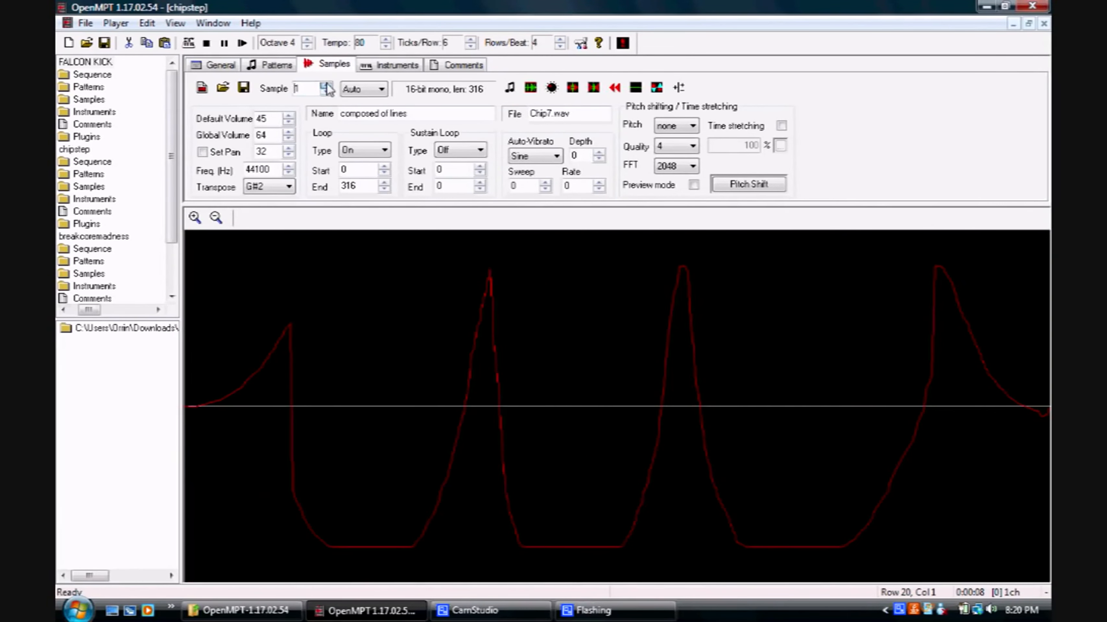
- Follow the playing song in the pattern view, examining Channel 2's volume commands and Channel 3's effect commands
left_click(279, 66)
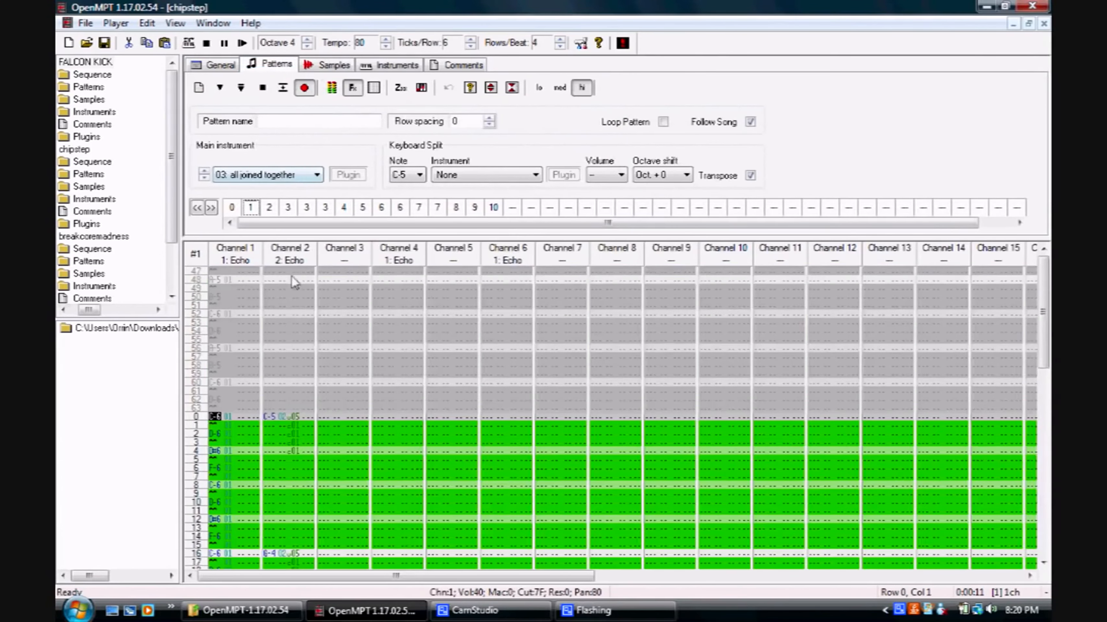
left_click(292, 361)
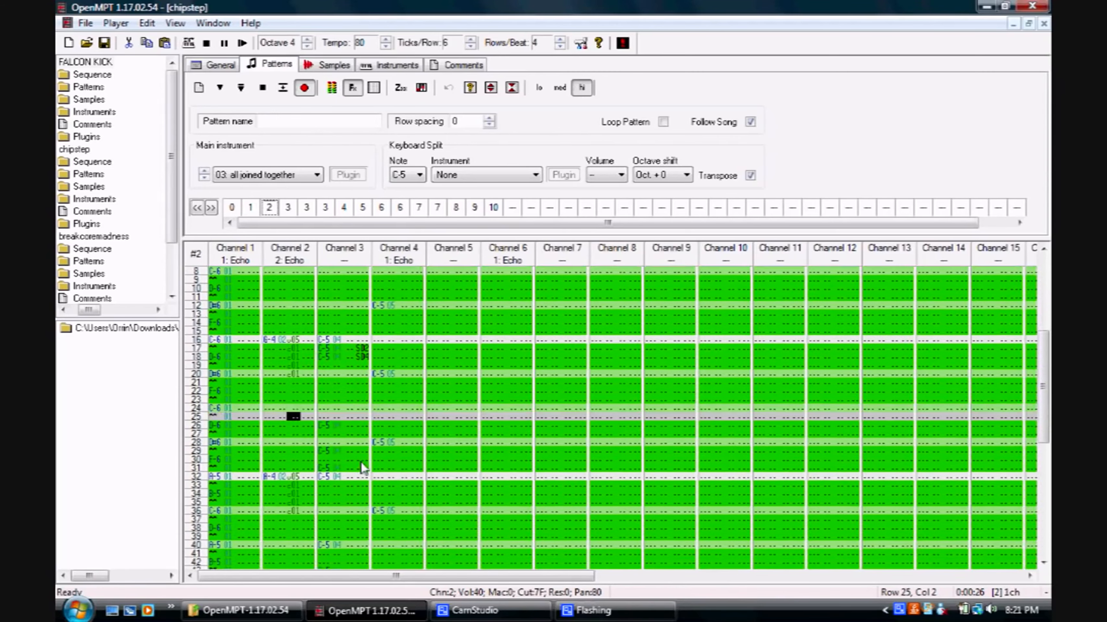
left_click(362, 464)
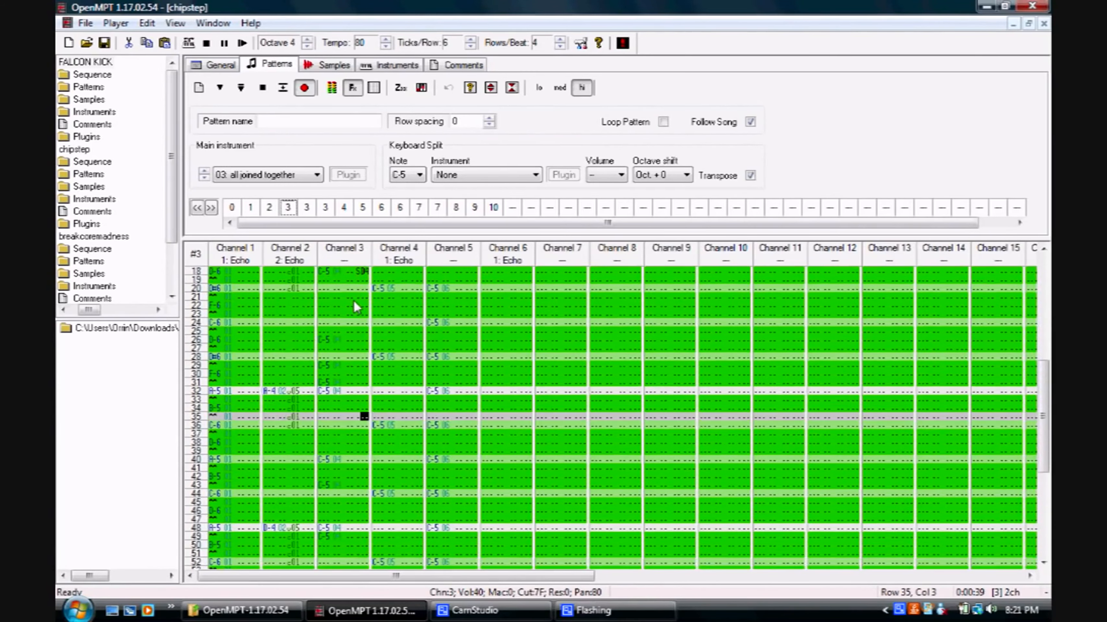
- View the Echo parameters of Channel 2's FX2 plugin and Channel 4's FX1 plugin, closing each editor
left_click(301, 260)
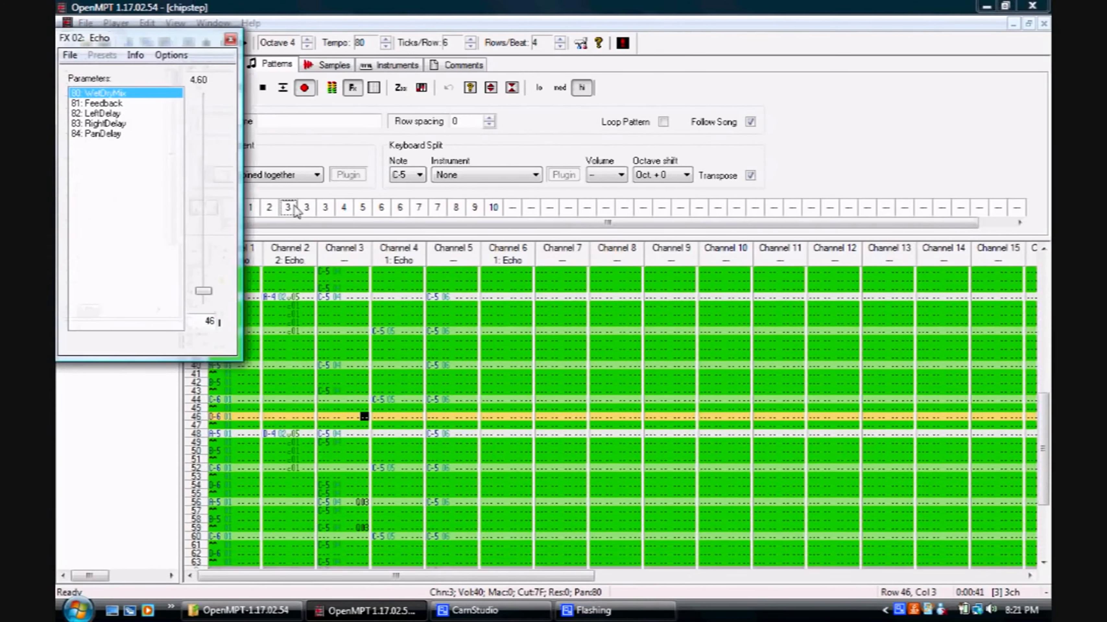
left_click(230, 40)
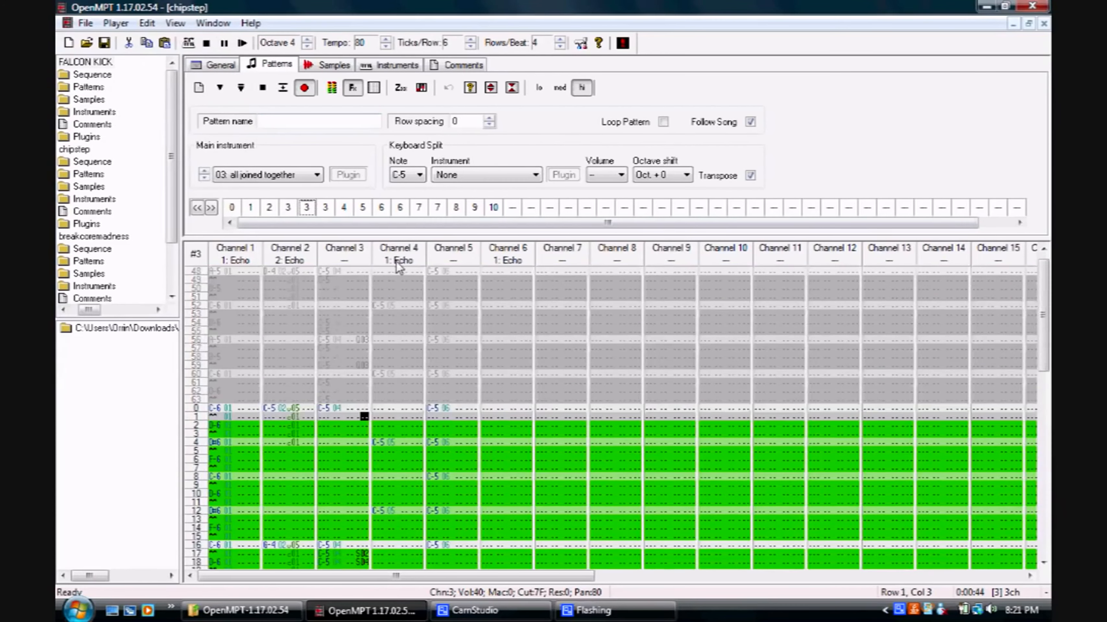
left_click(396, 261)
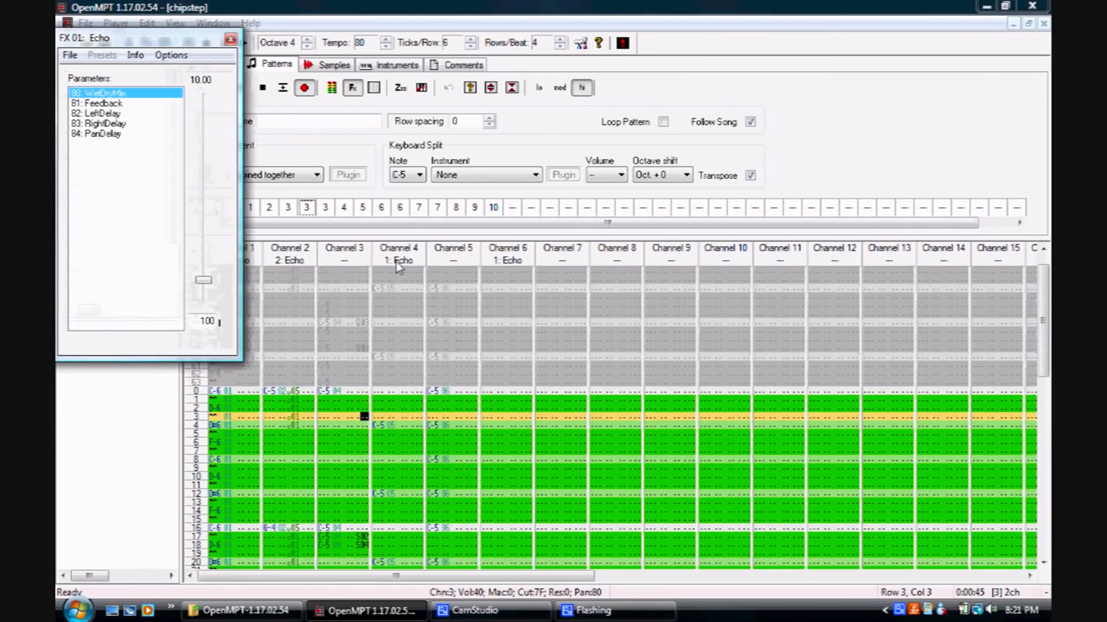
left_click(230, 41)
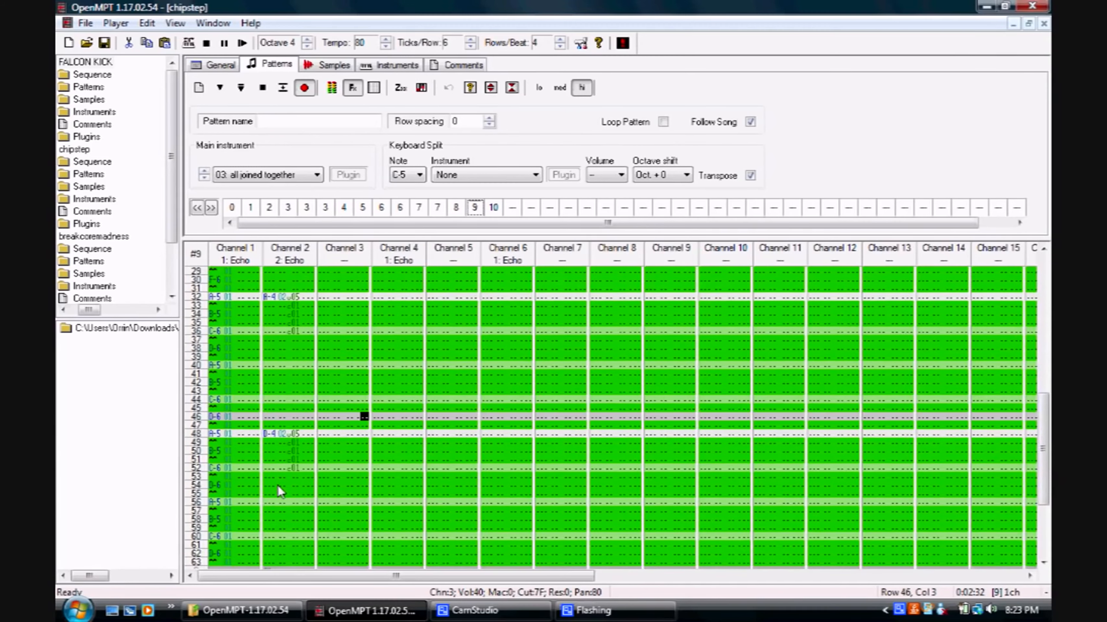
key("b")
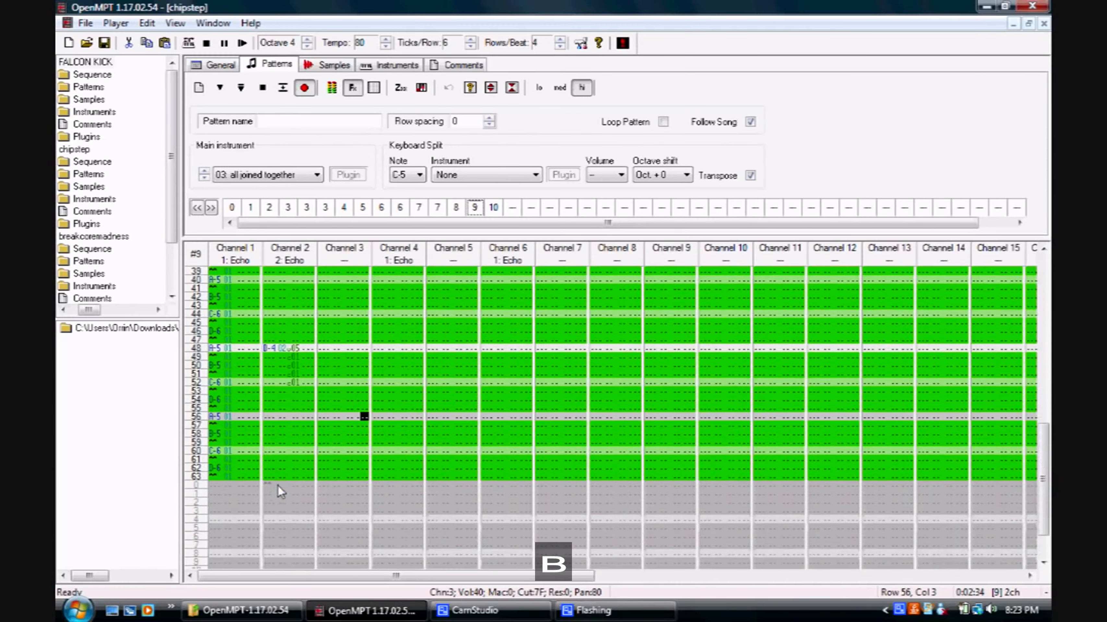